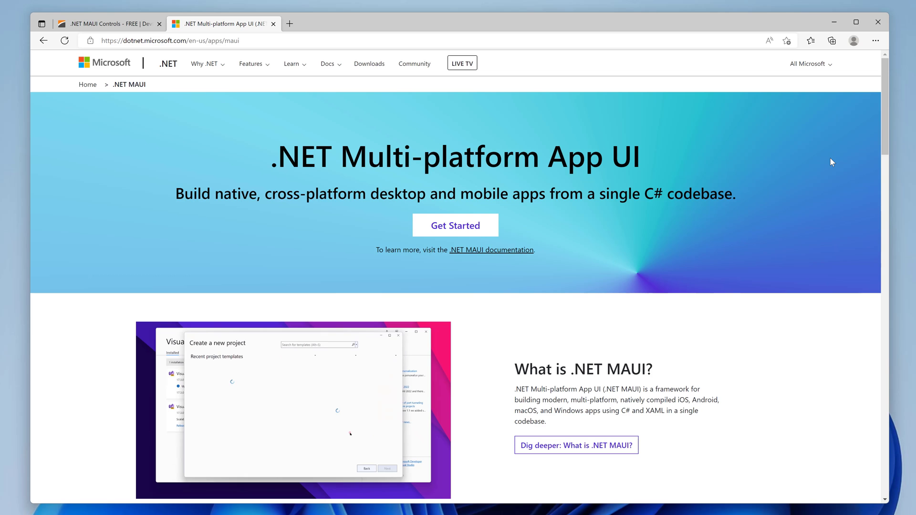
{"action": "scroll", "coordinate": [829, 159], "scroll_direction": "down", "scroll_amount": 2}
{"action": "scroll", "coordinate": [827, 158], "scroll_direction": "down", "scroll_amount": 2}
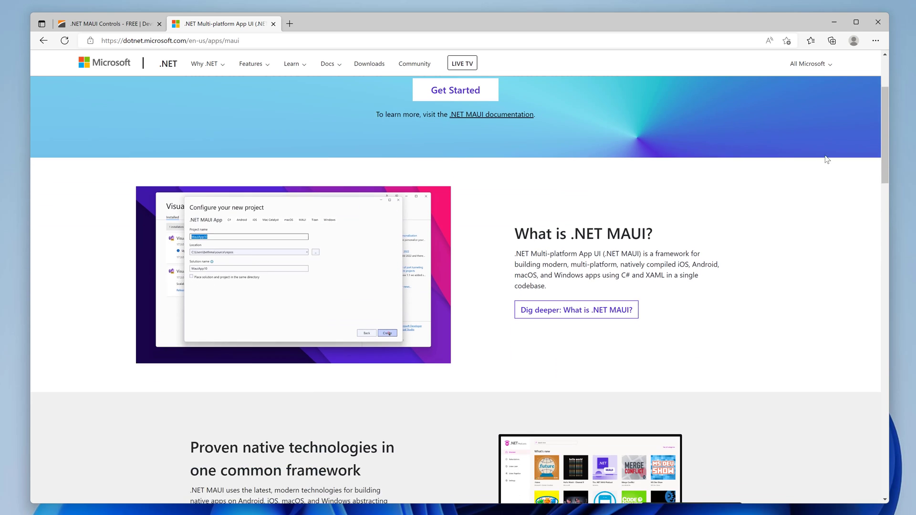
{"action": "scroll", "coordinate": [823, 158], "scroll_direction": "down", "scroll_amount": 2}
{"action": "scroll", "coordinate": [822, 154], "scroll_direction": "down", "scroll_amount": 2}
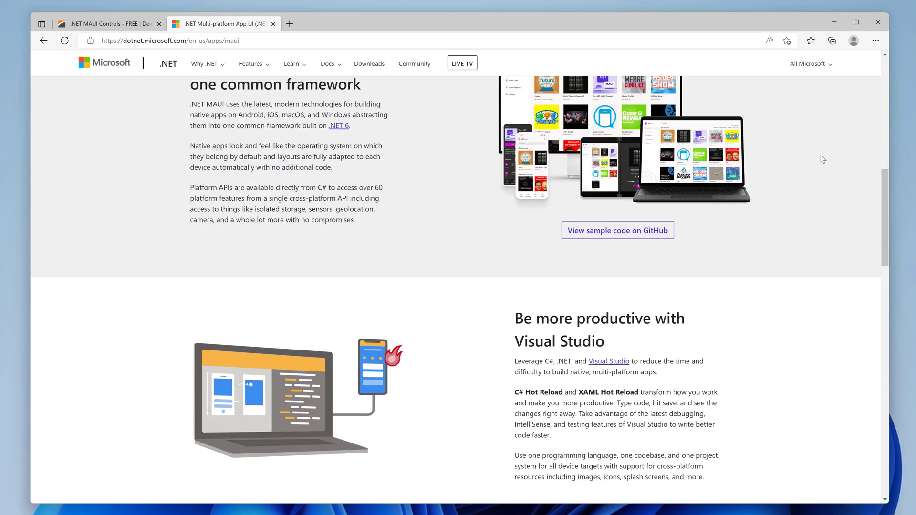
{"action": "scroll", "coordinate": [819, 154], "scroll_direction": "down", "scroll_amount": 1}
{"action": "scroll", "coordinate": [817, 156], "scroll_direction": "down", "scroll_amount": 1}
{"action": "scroll", "coordinate": [817, 155], "scroll_direction": "down", "scroll_amount": 2}
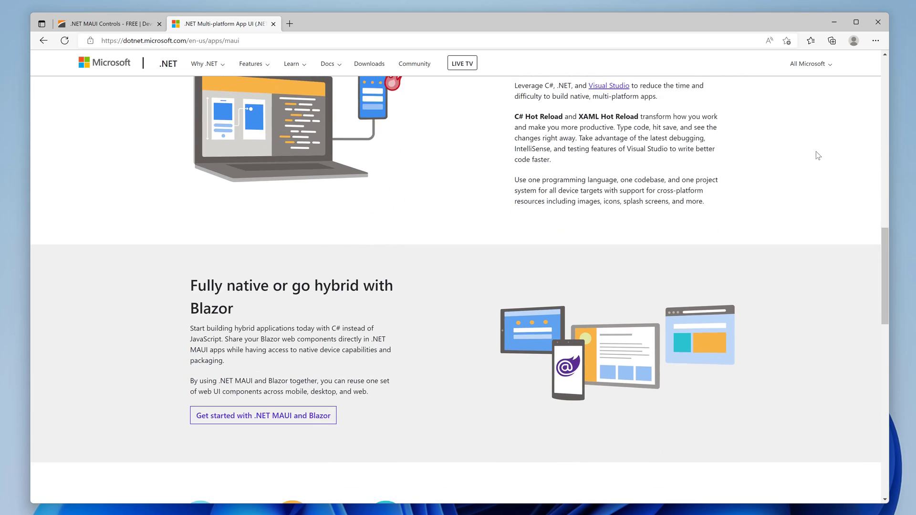
- Switch from Microsoft's .NET MAUI page to the DevExpress .NET MAUI Controls tab
{"action": "key", "text": "ctrl+Tab"}
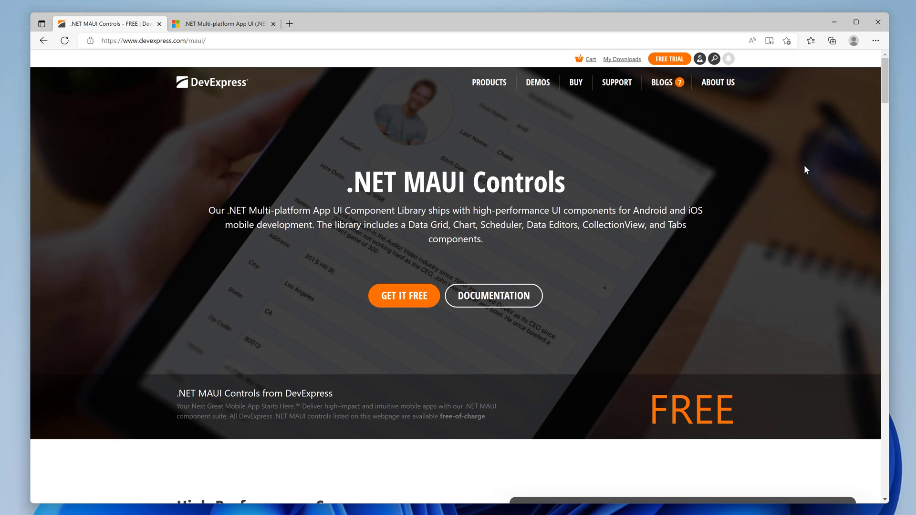
{"action": "scroll", "coordinate": [804, 166], "scroll_direction": "down", "scroll_amount": 1}
{"action": "scroll", "coordinate": [805, 166], "scroll_direction": "down", "scroll_amount": 2}
{"action": "scroll", "coordinate": [805, 165], "scroll_direction": "down", "scroll_amount": 1}
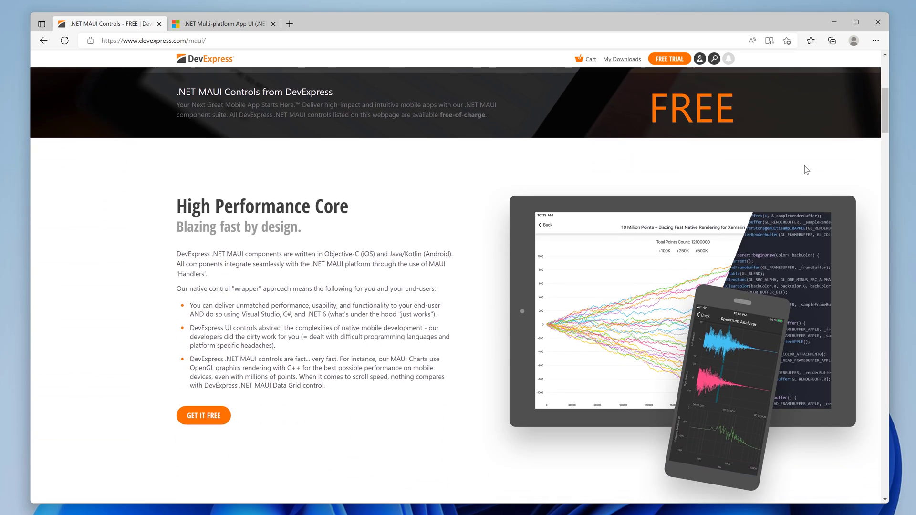
{"action": "scroll", "coordinate": [805, 166], "scroll_direction": "down", "scroll_amount": 2}
{"action": "scroll", "coordinate": [804, 165], "scroll_direction": "down", "scroll_amount": 2}
{"action": "scroll", "coordinate": [800, 165], "scroll_direction": "down", "scroll_amount": 1}
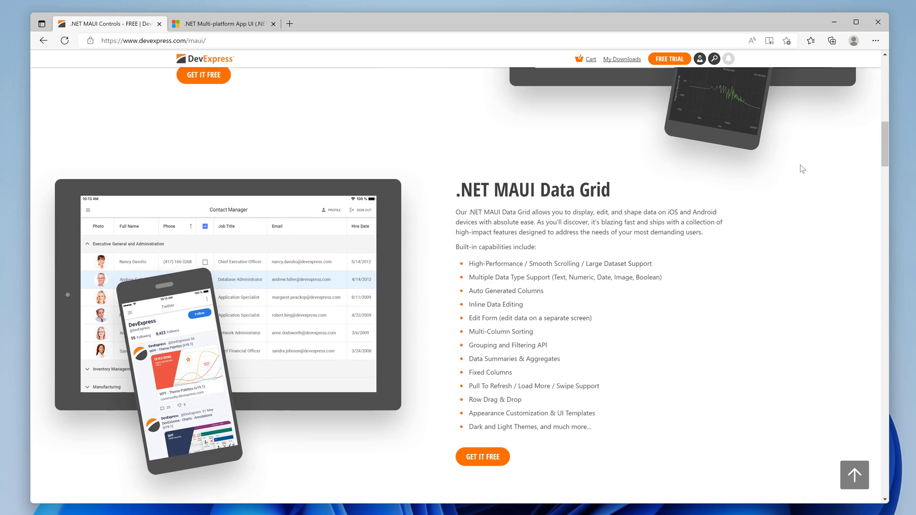
{"action": "scroll", "coordinate": [802, 169], "scroll_direction": "down", "scroll_amount": 2}
{"action": "scroll", "coordinate": [800, 169], "scroll_direction": "down", "scroll_amount": 1}
{"action": "scroll", "coordinate": [799, 167], "scroll_direction": "down", "scroll_amount": 2}
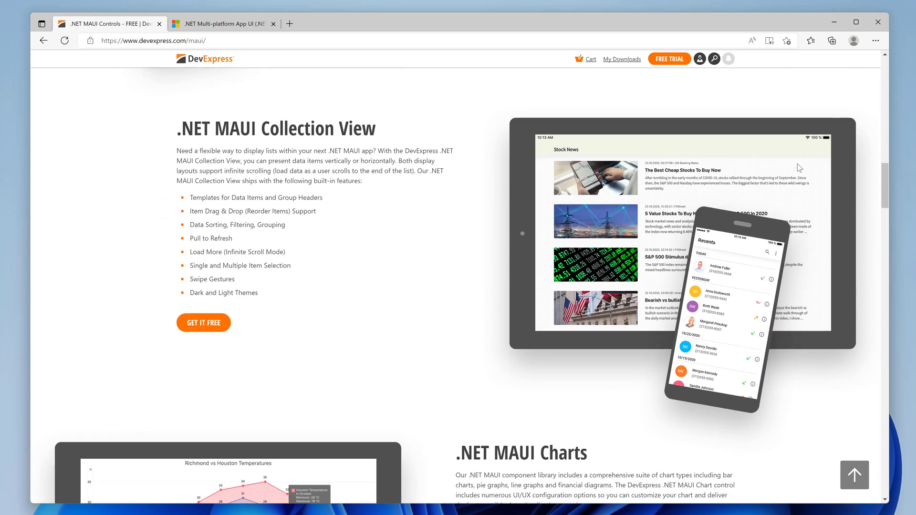
{"action": "scroll", "coordinate": [799, 167], "scroll_direction": "down", "scroll_amount": 2}
{"action": "scroll", "coordinate": [796, 164], "scroll_direction": "down", "scroll_amount": 1}
{"action": "scroll", "coordinate": [793, 162], "scroll_direction": "down", "scroll_amount": 1}
{"action": "scroll", "coordinate": [793, 164], "scroll_direction": "down", "scroll_amount": 2}
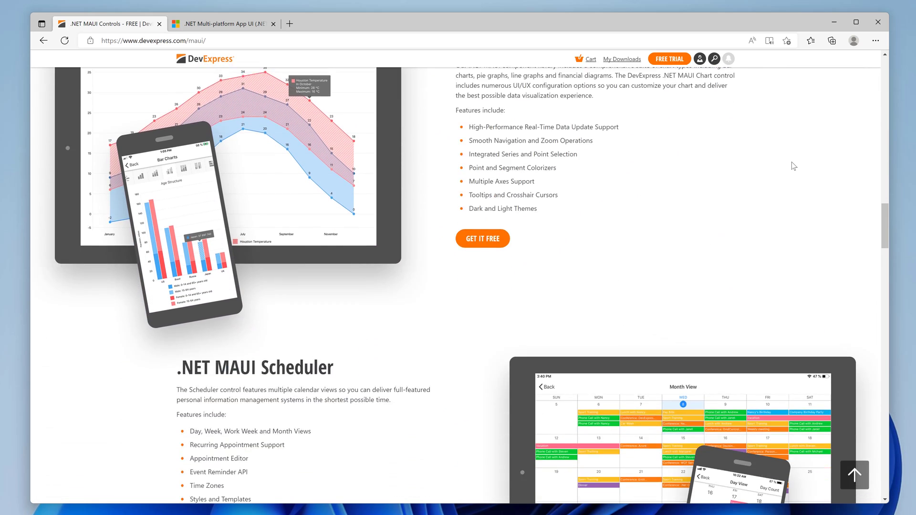
{"action": "scroll", "coordinate": [792, 165], "scroll_direction": "down", "scroll_amount": 2}
{"action": "scroll", "coordinate": [787, 164], "scroll_direction": "down", "scroll_amount": 2}
{"action": "scroll", "coordinate": [788, 164], "scroll_direction": "down", "scroll_amount": 2}
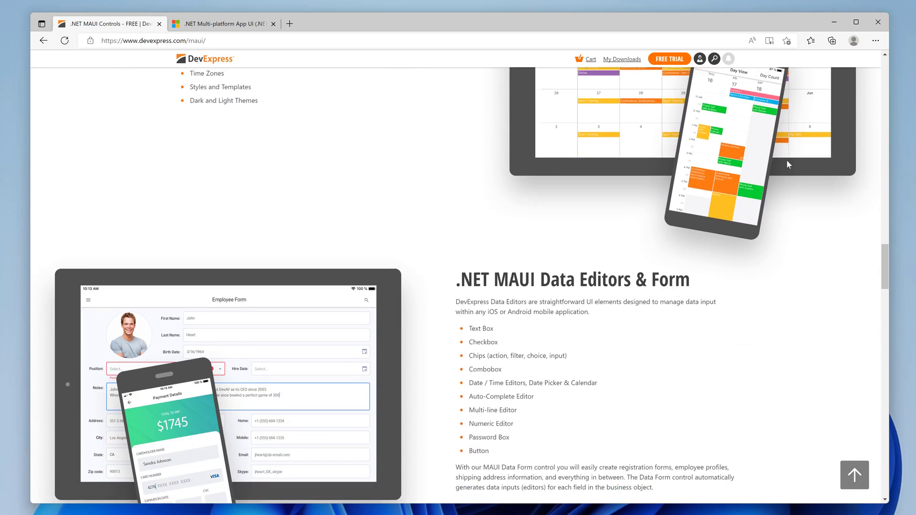
{"action": "scroll", "coordinate": [786, 161], "scroll_direction": "down", "scroll_amount": 1}
{"action": "scroll", "coordinate": [787, 160], "scroll_direction": "down", "scroll_amount": 1}
{"action": "scroll", "coordinate": [787, 161], "scroll_direction": "down", "scroll_amount": 1}
{"action": "scroll", "coordinate": [784, 160], "scroll_direction": "down", "scroll_amount": 2}
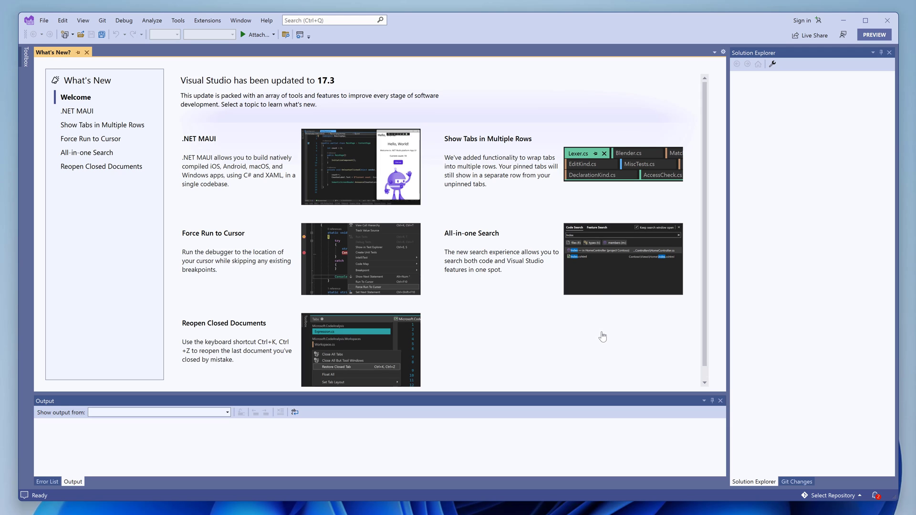
- Search Manage Extensions for 'devexpress maui', download DevExpress .NET MAUI Project Templates, and close it
{"action": "left_click", "coordinate": [205, 21]}
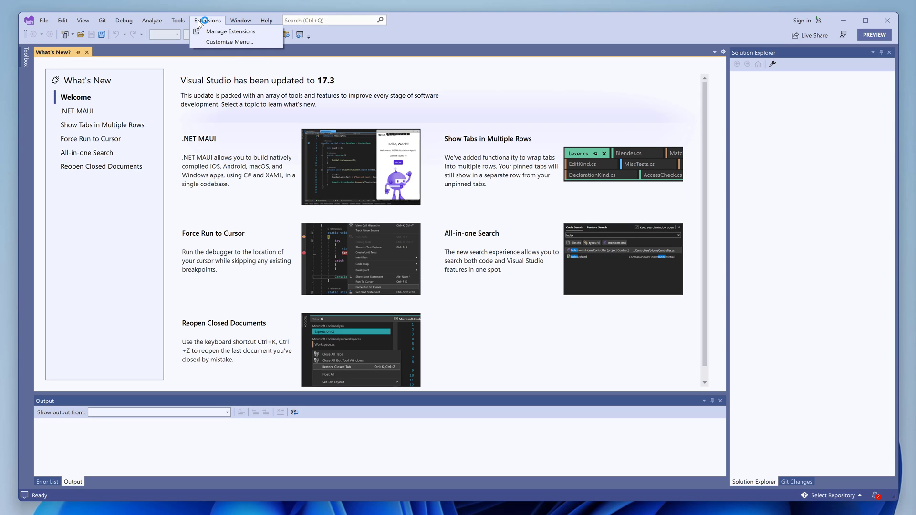
{"action": "left_click", "coordinate": [202, 31]}
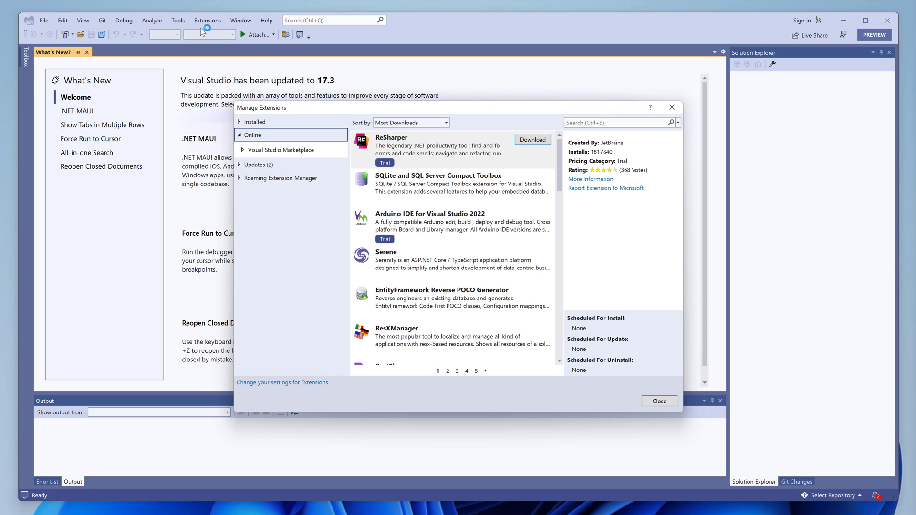
{"action": "left_click", "coordinate": [599, 121]}
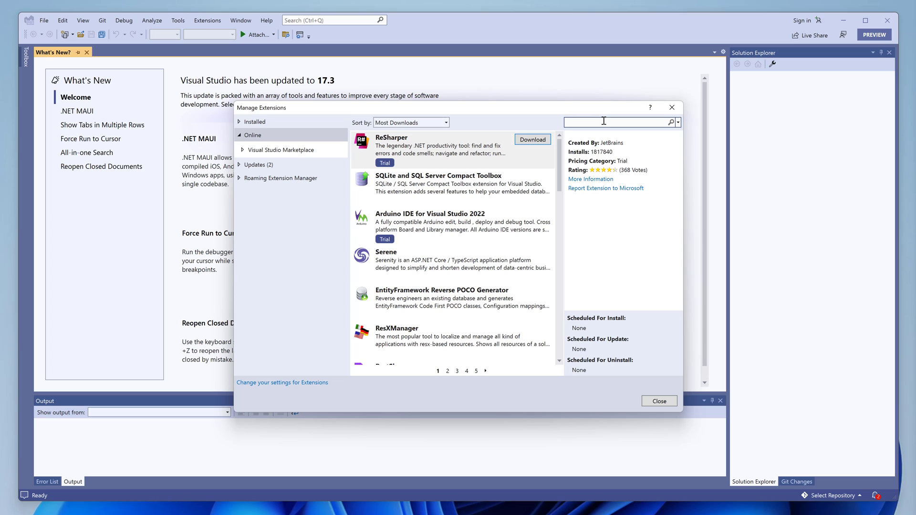
{"action": "type", "text": "deve"}
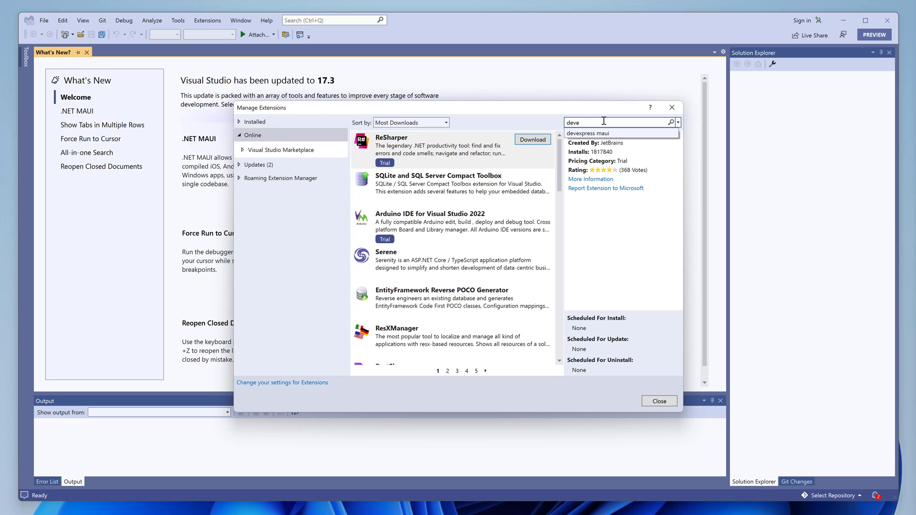
{"action": "key", "text": "Down"}
{"action": "key", "text": "Return"}
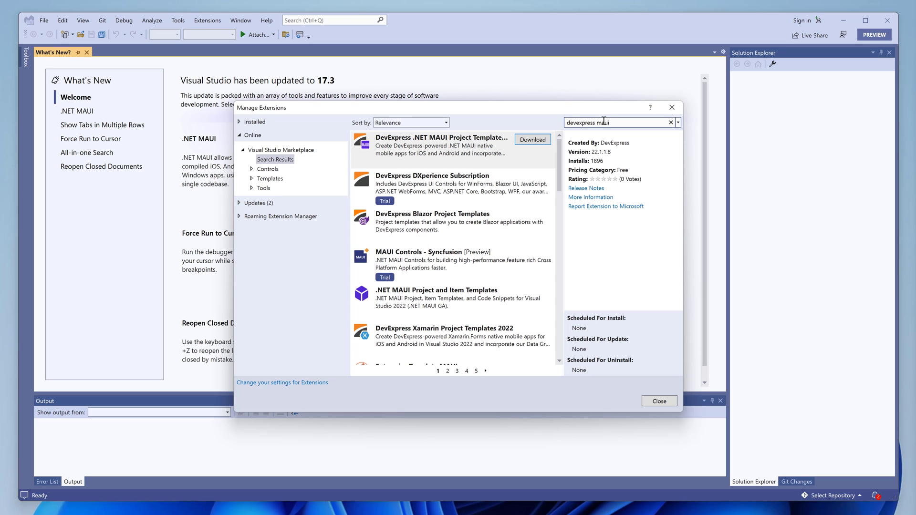
{"action": "left_click", "coordinate": [547, 138]}
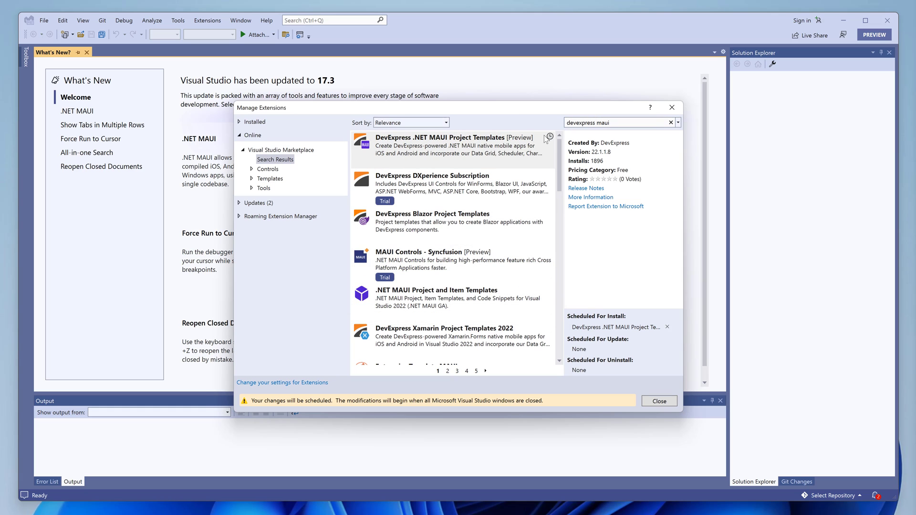
{"action": "left_click", "coordinate": [660, 401]}
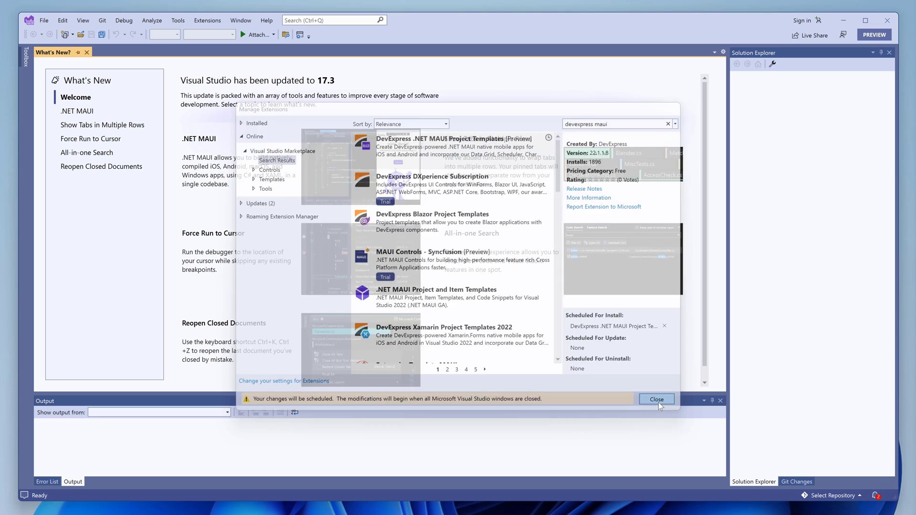
- Close Visual Studio and confirm Modify in VSIX Installer to install the DevExpress templates
{"action": "left_click", "coordinate": [888, 21]}
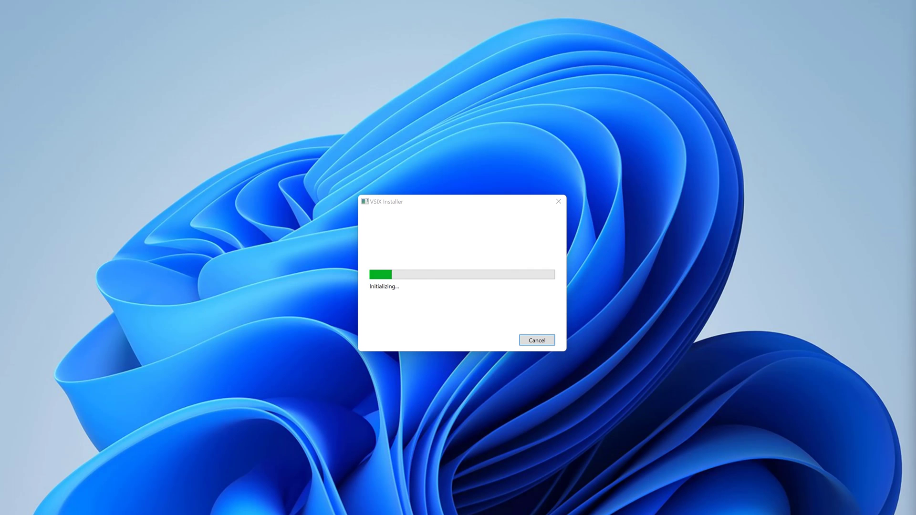
{"action": "left_click", "coordinate": [489, 336]}
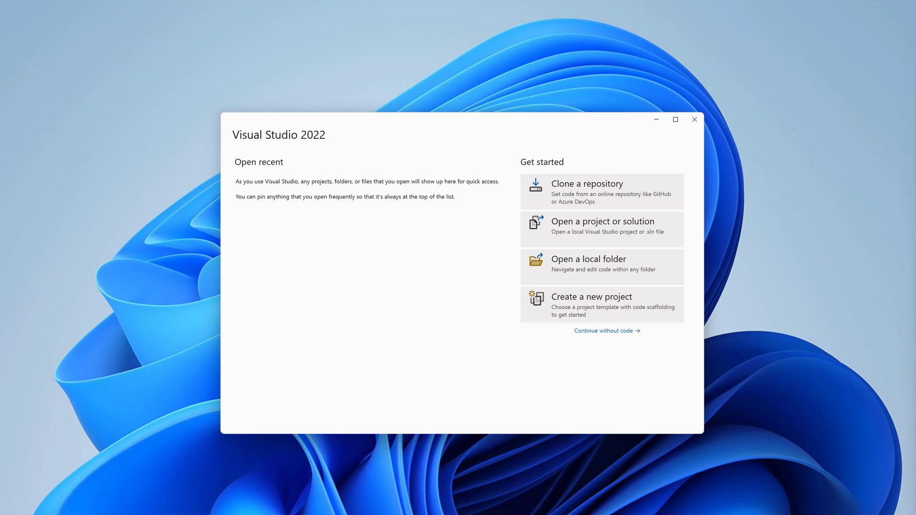
- Create a DevExpress v22.1 Mobile App (.NET MAUI) project named DXMauiApp1
{"action": "left_click", "coordinate": [578, 310]}
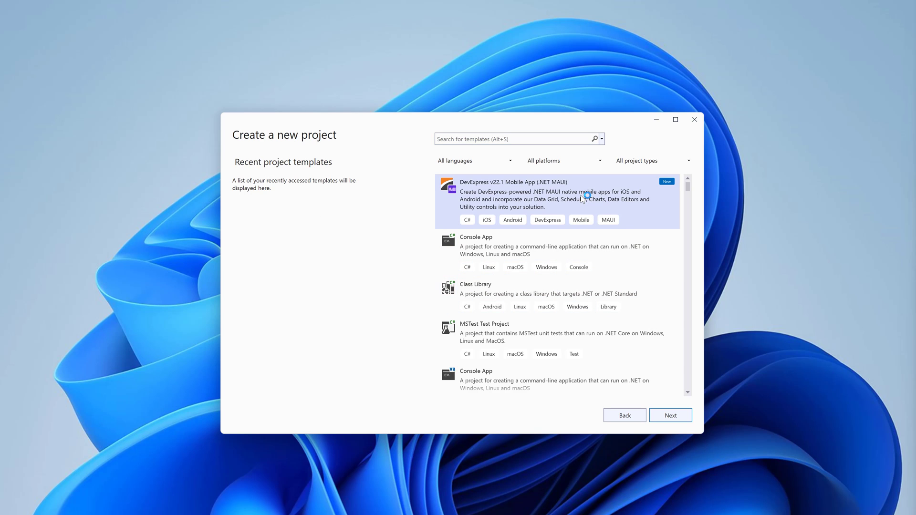
{"action": "left_click", "coordinate": [665, 425]}
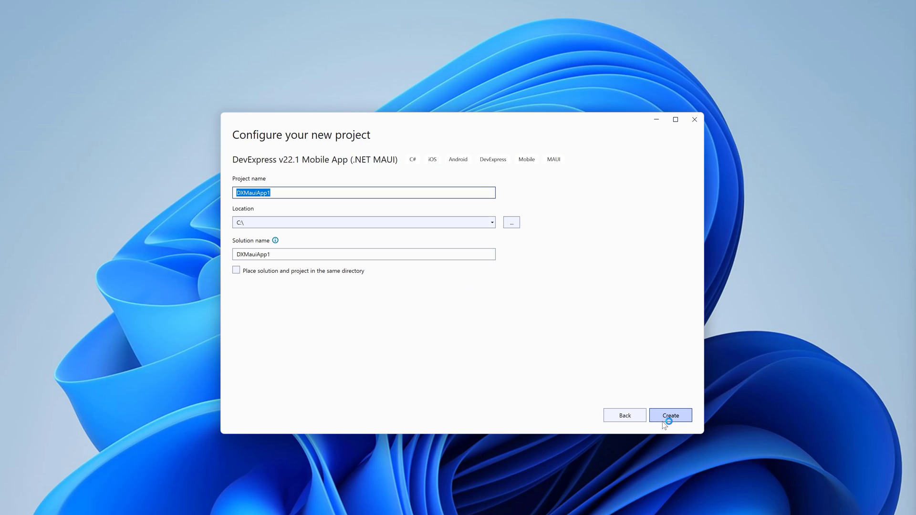
{"action": "left_click", "coordinate": [664, 424]}
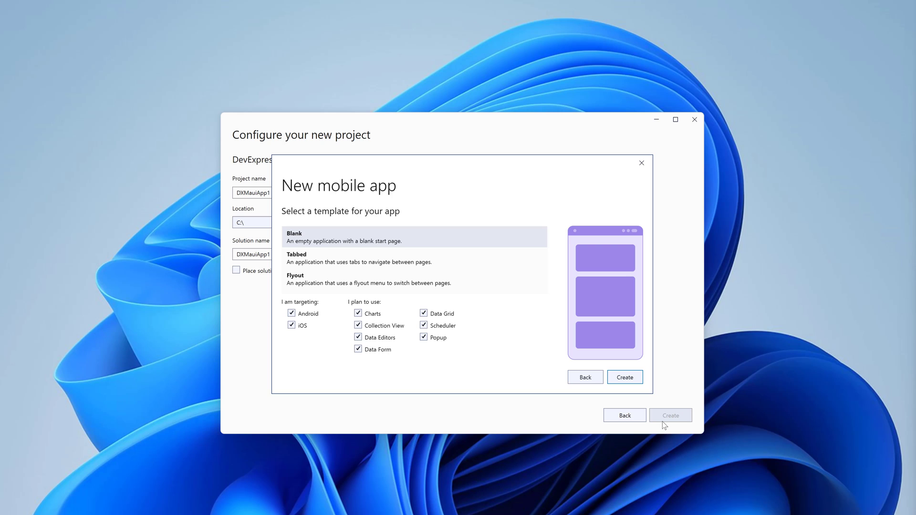
- Preview the Tabbed and Flyout templates, then create the app from the Blank template
{"action": "left_click", "coordinate": [508, 265]}
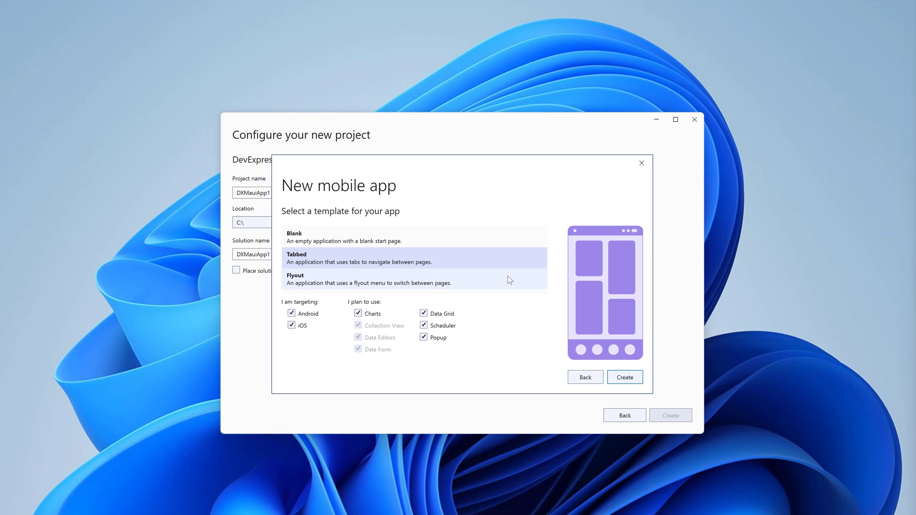
{"action": "left_click", "coordinate": [511, 291]}
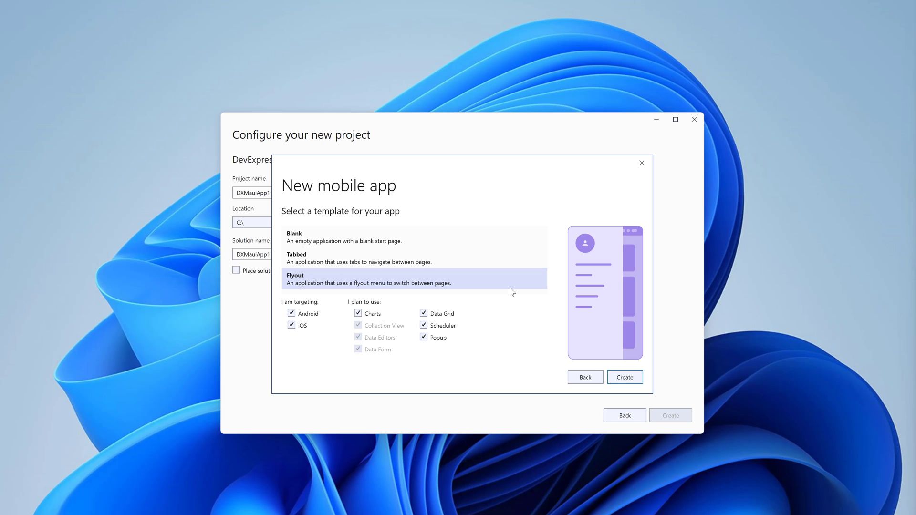
{"action": "left_click", "coordinate": [507, 236]}
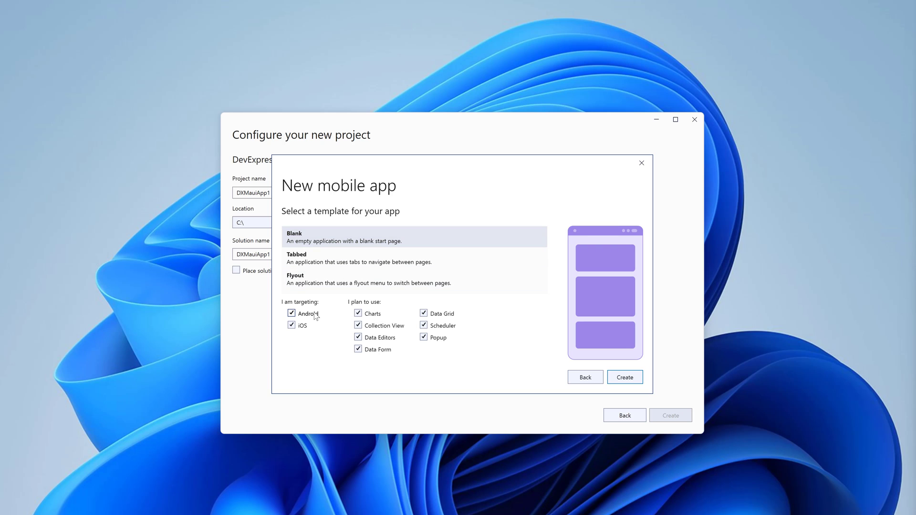
{"action": "left_click", "coordinate": [357, 313]}
{"action": "left_click", "coordinate": [619, 380]}
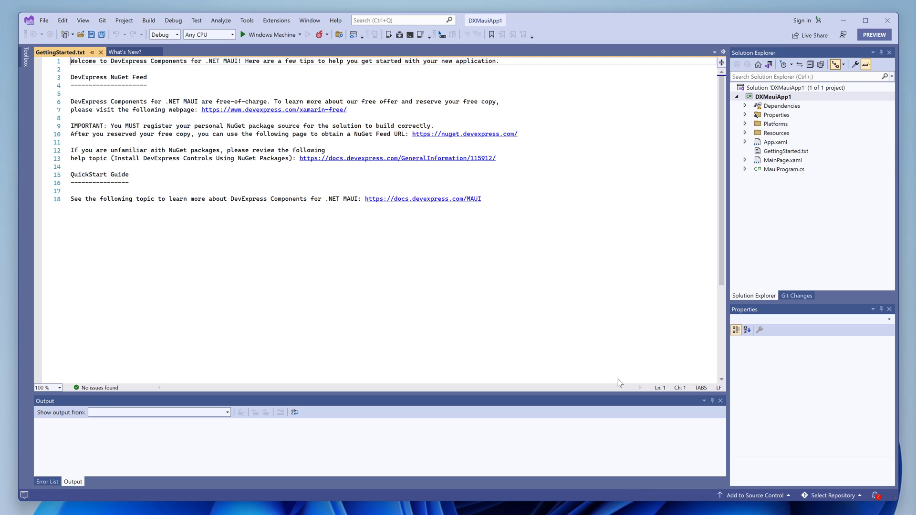
{"action": "left_click", "coordinate": [618, 379]}
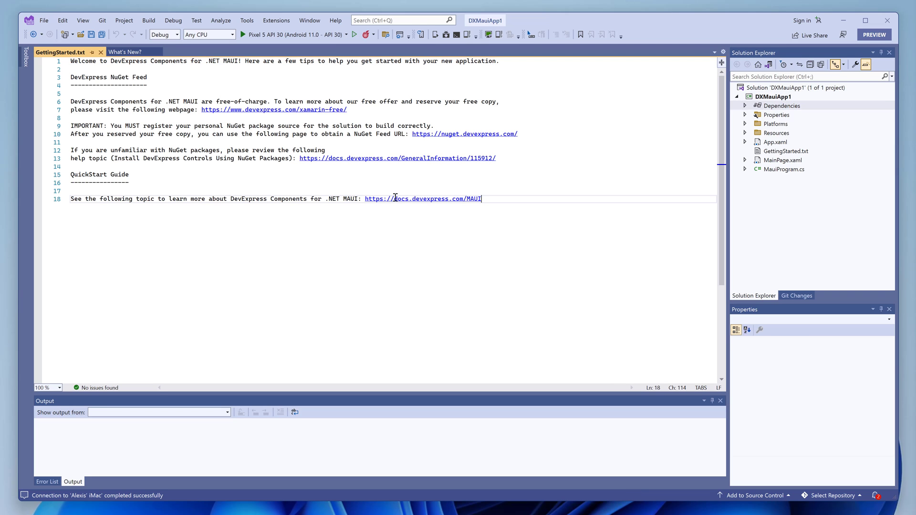
- View the DevExpress xamarin-free offer page down to its registration form, then close Edge
{"action": "left_click", "coordinate": [302, 111], "text": "ctrl"}
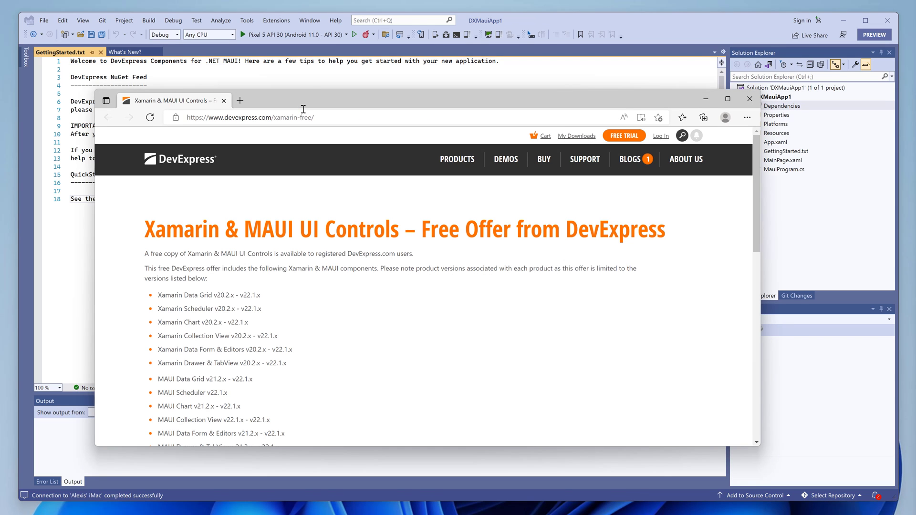
{"action": "scroll", "coordinate": [499, 200], "scroll_direction": "down", "scroll_amount": 1}
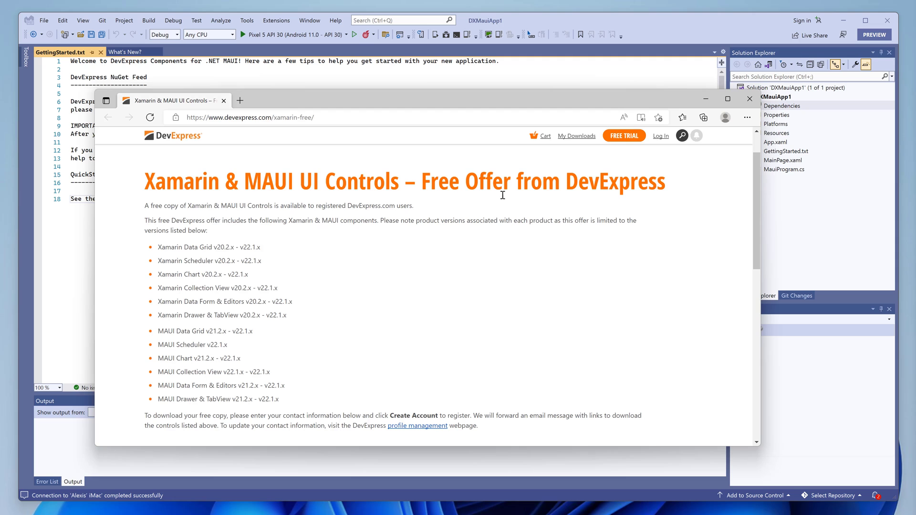
{"action": "scroll", "coordinate": [503, 195], "scroll_direction": "down", "scroll_amount": 1}
{"action": "scroll", "coordinate": [503, 195], "scroll_direction": "down", "scroll_amount": 2}
{"action": "scroll", "coordinate": [503, 194], "scroll_direction": "down", "scroll_amount": 1}
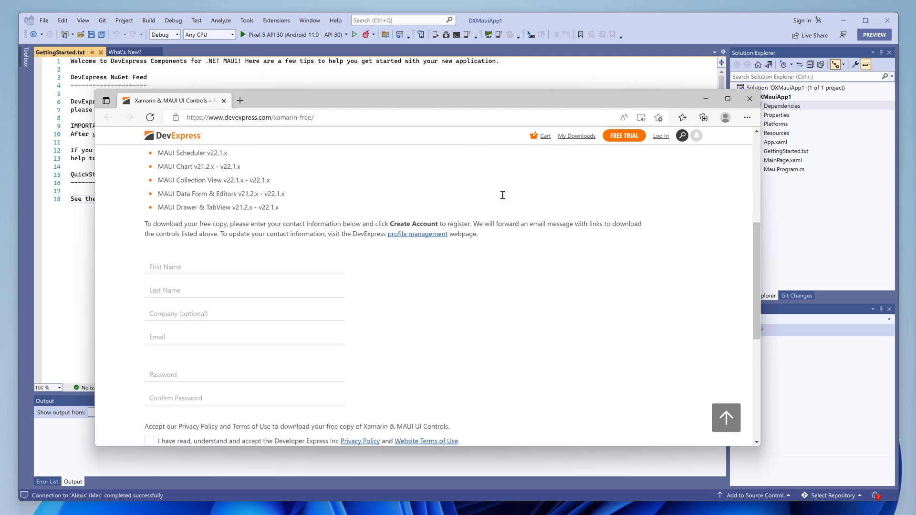
{"action": "scroll", "coordinate": [503, 194], "scroll_direction": "down", "scroll_amount": 1}
{"action": "scroll", "coordinate": [503, 195], "scroll_direction": "down", "scroll_amount": 1}
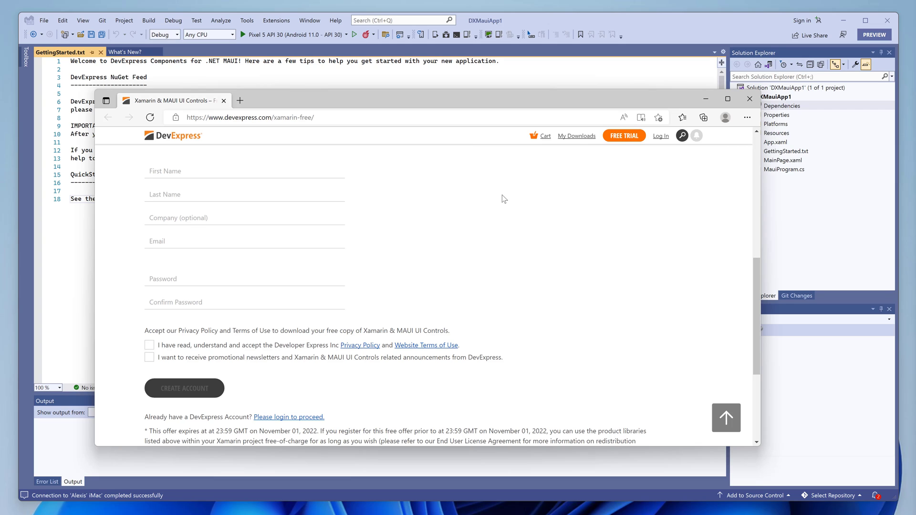
{"action": "left_click", "coordinate": [750, 99]}
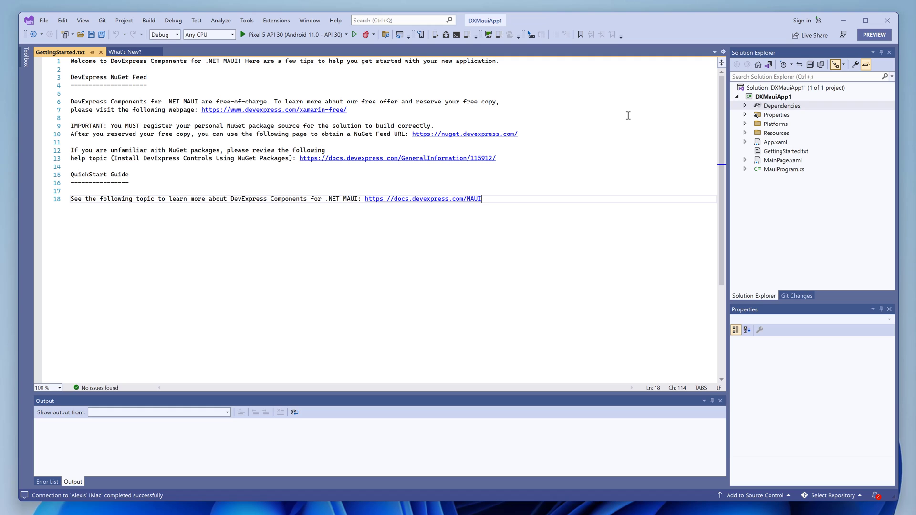
- Copy the personal nuget.devexpress.com feed URL, close Edge, and open DXMauiApp1's NuGet Package Manager
{"action": "left_click", "coordinate": [510, 134], "text": "ctrl"}
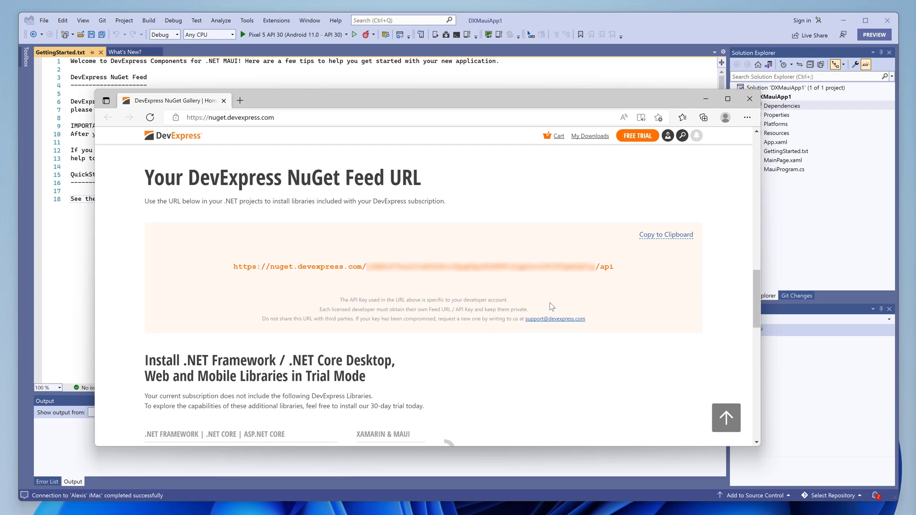
{"action": "left_click", "coordinate": [688, 238]}
{"action": "left_click", "coordinate": [750, 101]}
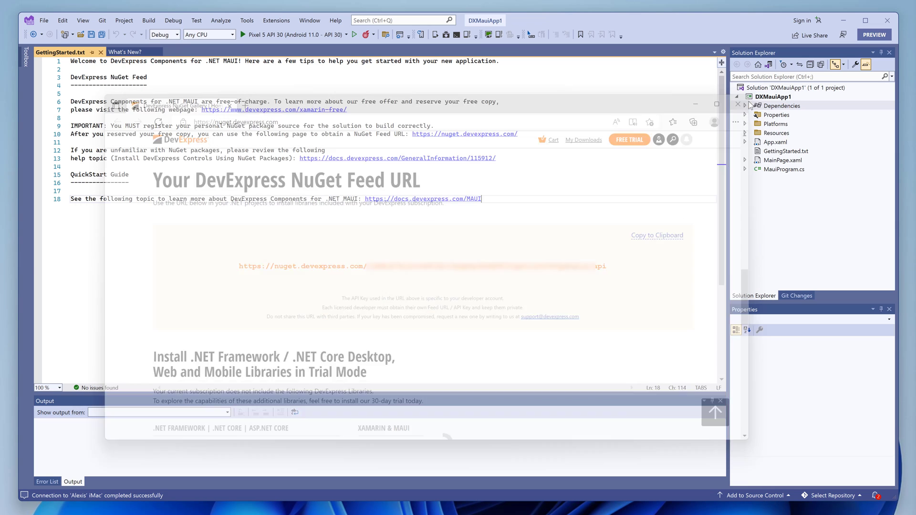
{"action": "right_click", "coordinate": [741, 98]}
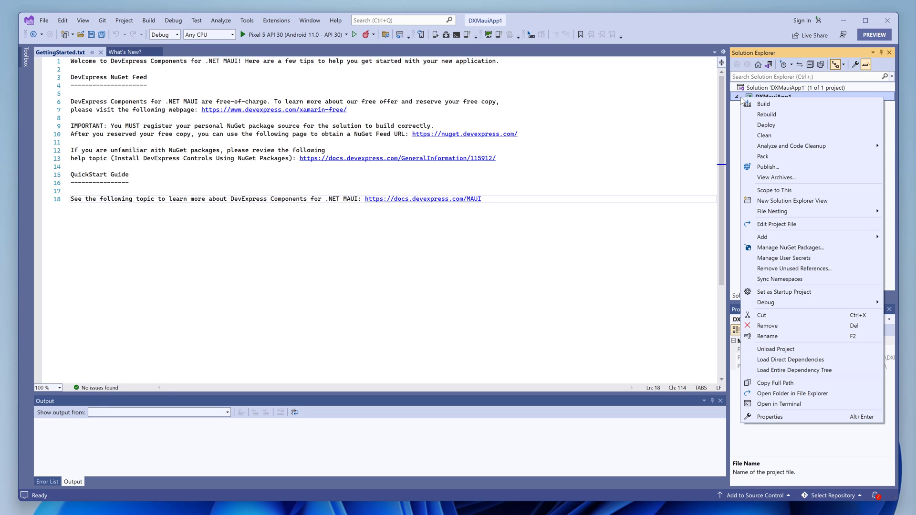
{"action": "left_click", "coordinate": [762, 247]}
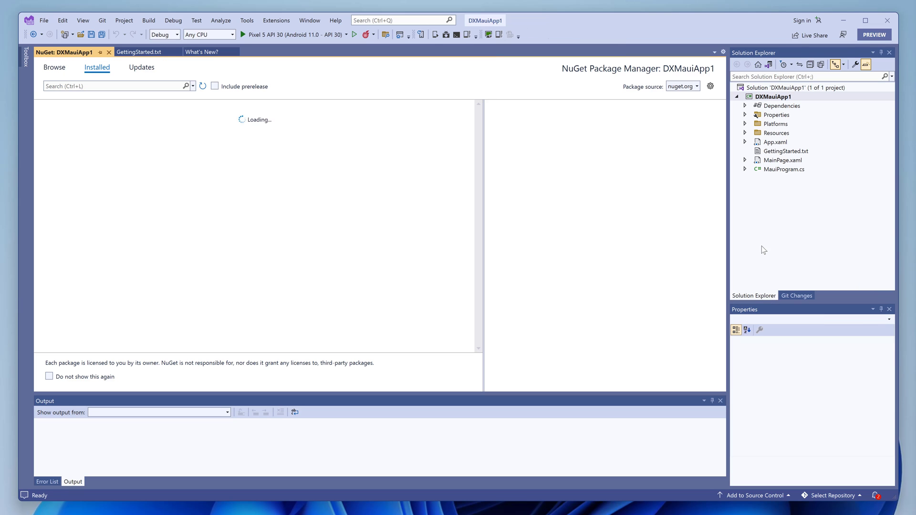
- Add a NuGet package source named DevExpress with the pasted personal feed URL
{"action": "left_click", "coordinate": [710, 87]}
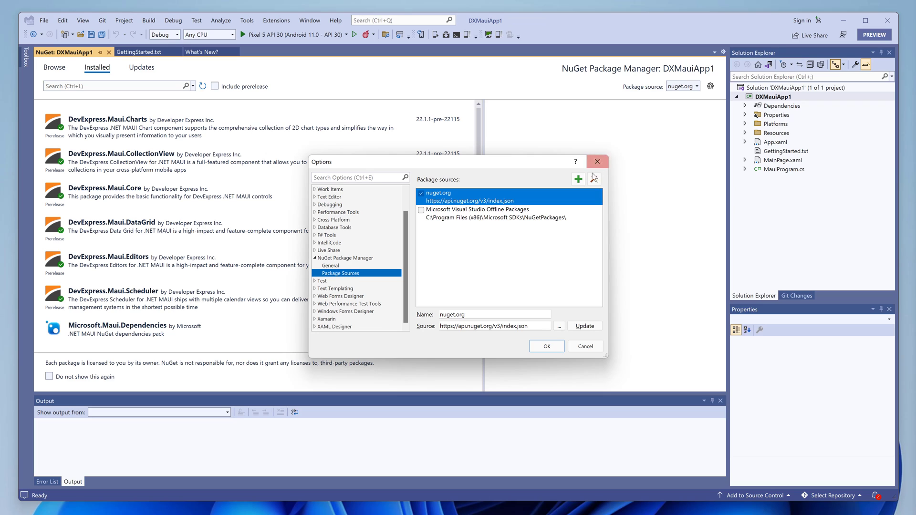
{"action": "left_click", "coordinate": [579, 179]}
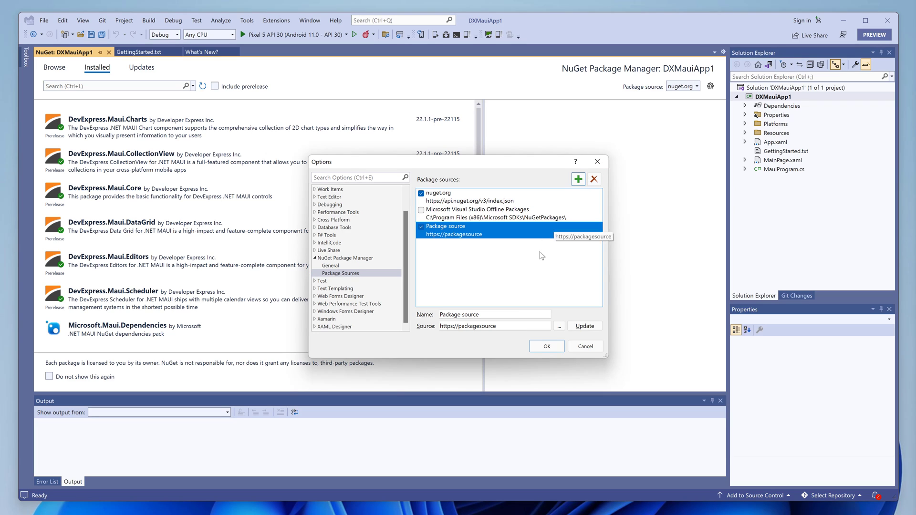
{"action": "left_click_drag", "start_coordinate": [507, 313], "coordinate": [432, 313]}
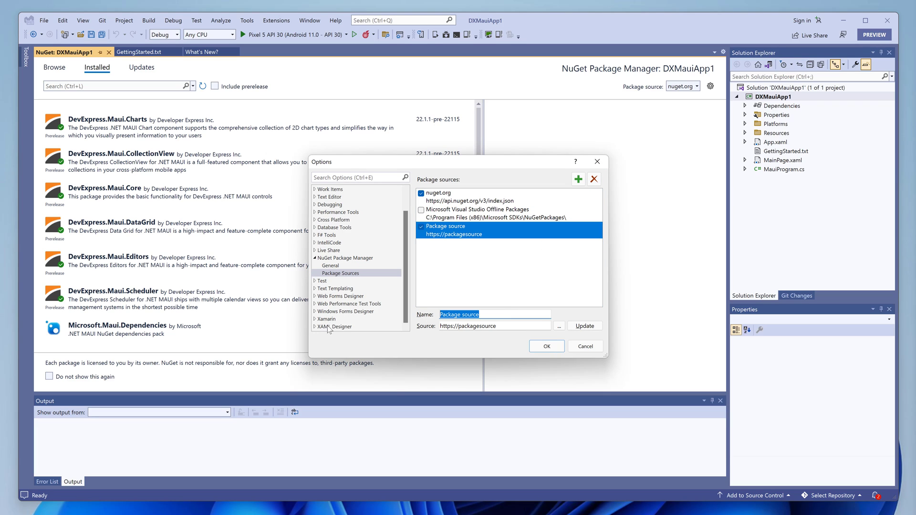
{"action": "type", "text": "D"}
{"action": "type", "text": "evExpress"}
{"action": "left_click", "coordinate": [505, 330]}
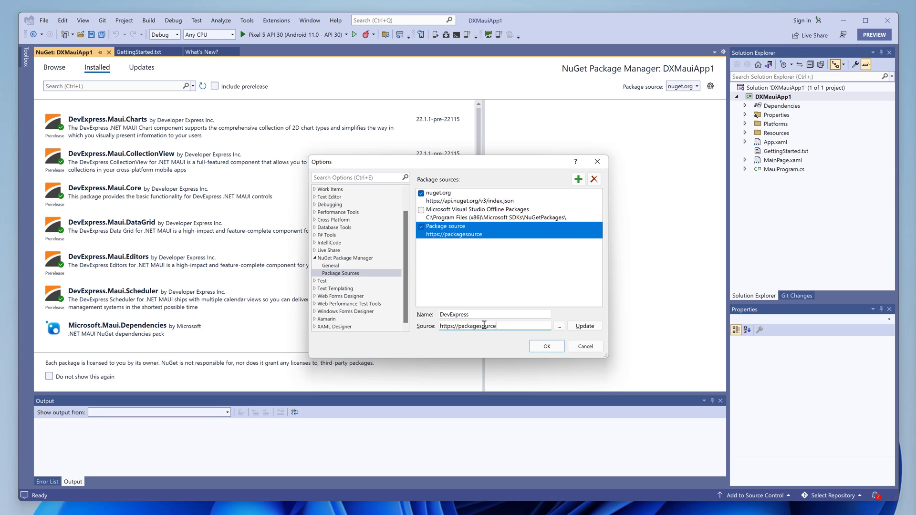
{"action": "left_click_drag", "start_coordinate": [496, 326], "coordinate": [436, 324]}
{"action": "right_click", "coordinate": [465, 326]}
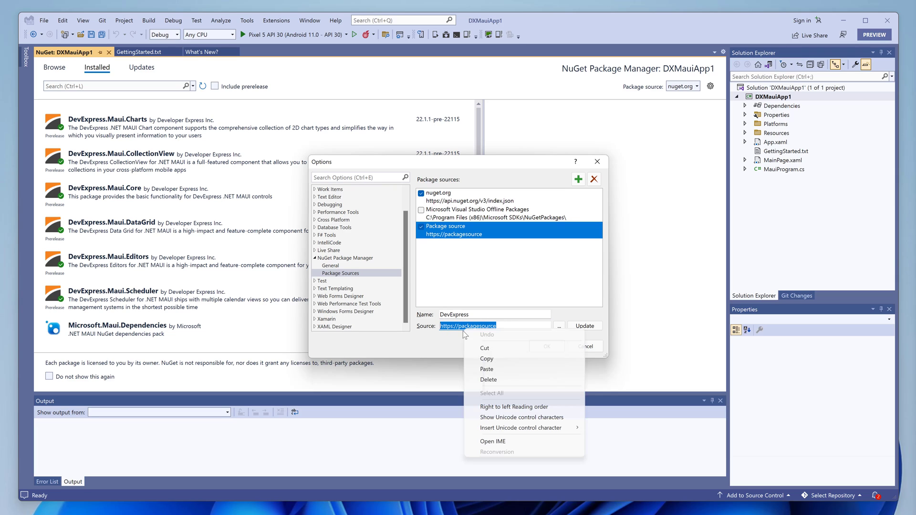
{"action": "left_click", "coordinate": [486, 369]}
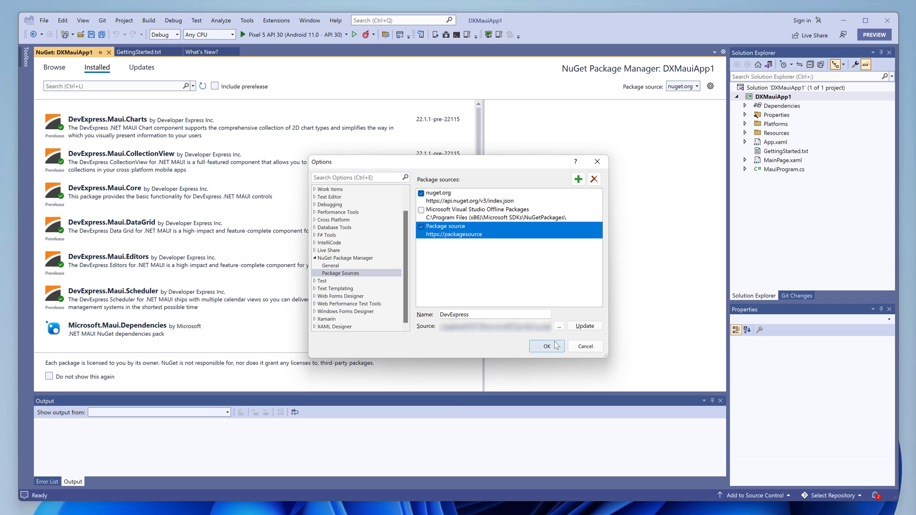
{"action": "left_click", "coordinate": [582, 327]}
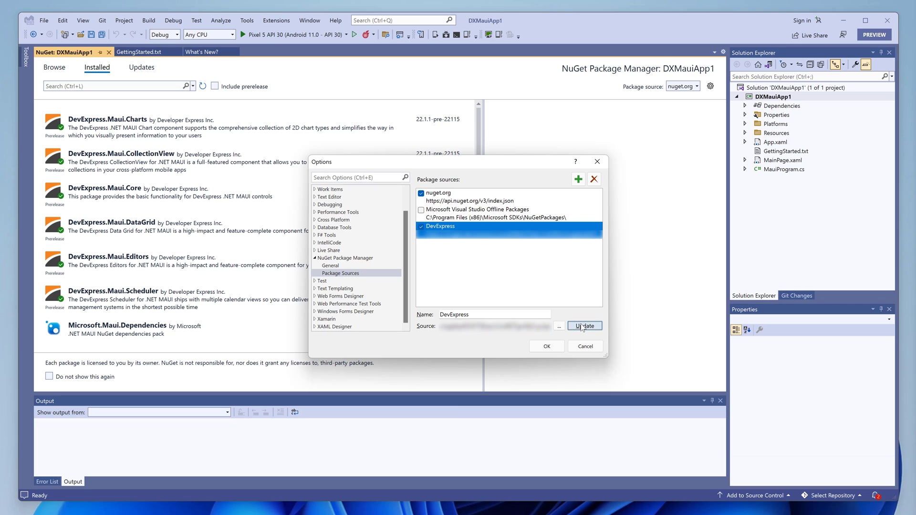
{"action": "left_click", "coordinate": [547, 346]}
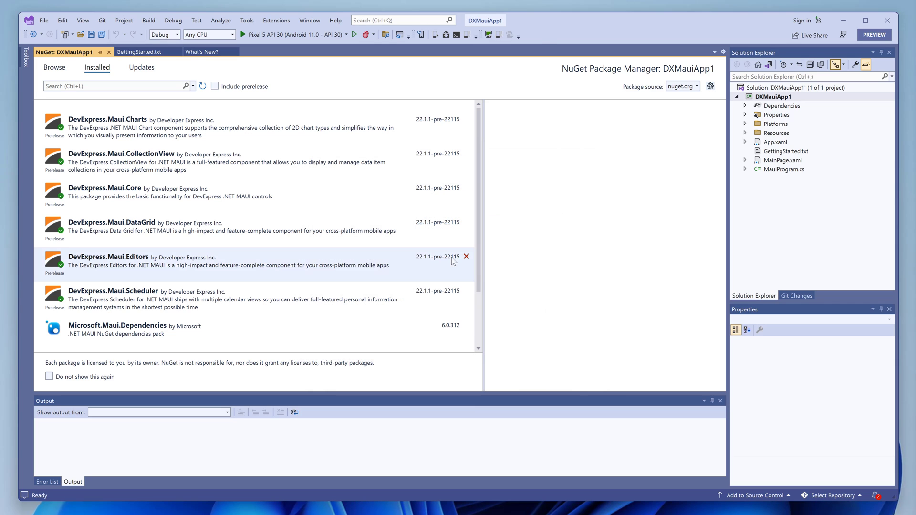
- Close the NuGet tab, run DXMauiApp1 on the Pixel 5 API 30 emulator, then stop debugging
{"action": "left_click", "coordinate": [110, 52]}
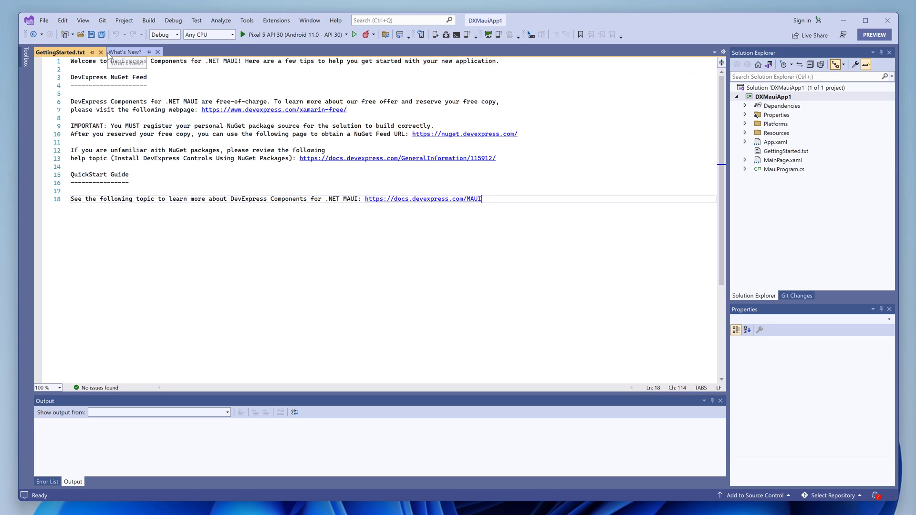
{"action": "left_click", "coordinate": [265, 36]}
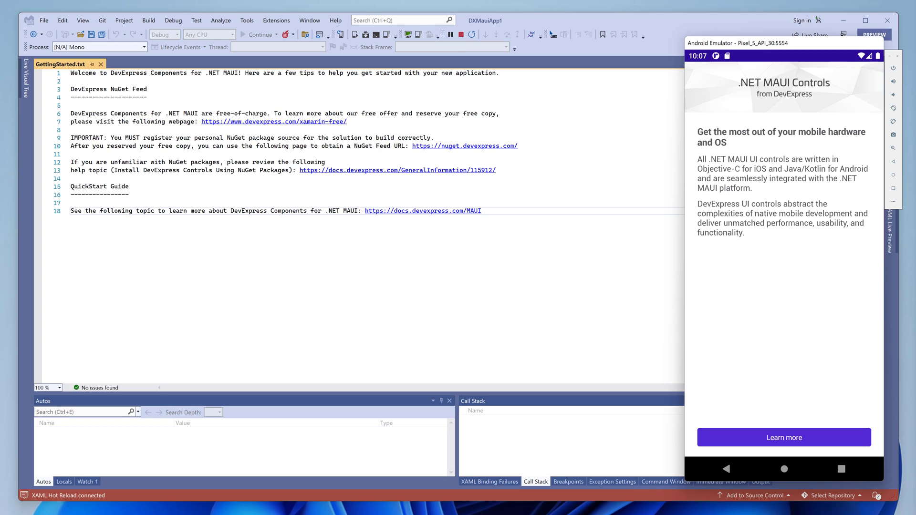
{"action": "left_click", "coordinate": [459, 35]}
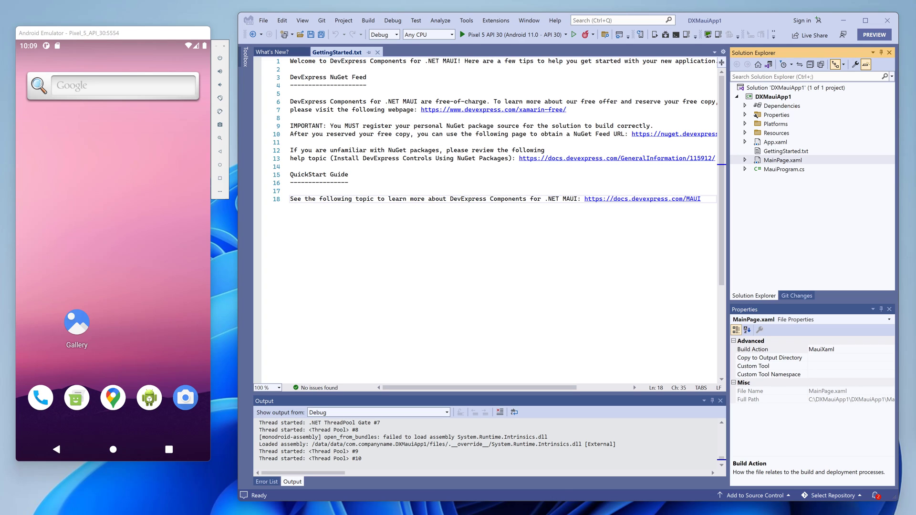
- Replace MainPage.xaml's default Grid markup on lines 14–31 with a <dxg:DataGridView> element
{"action": "double_click", "coordinate": [855, 159]}
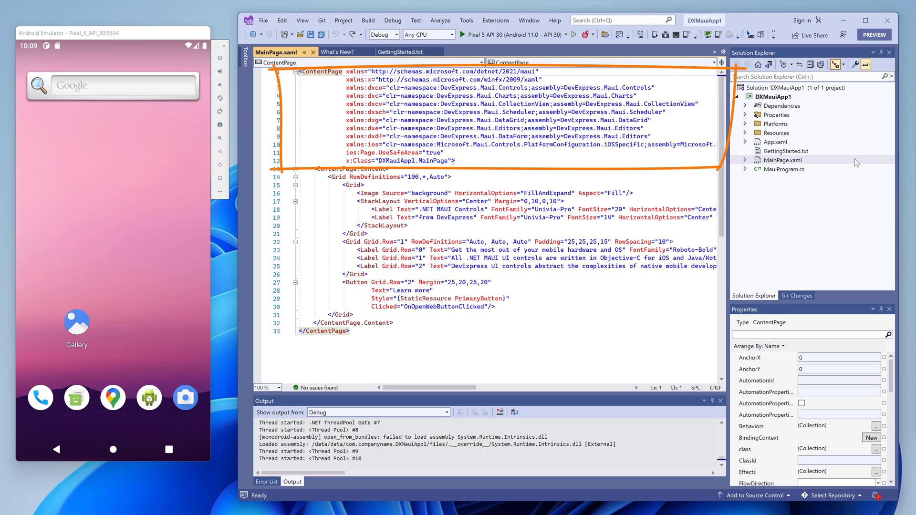
{"action": "left_click_drag", "start_coordinate": [358, 312], "coordinate": [329, 177]}
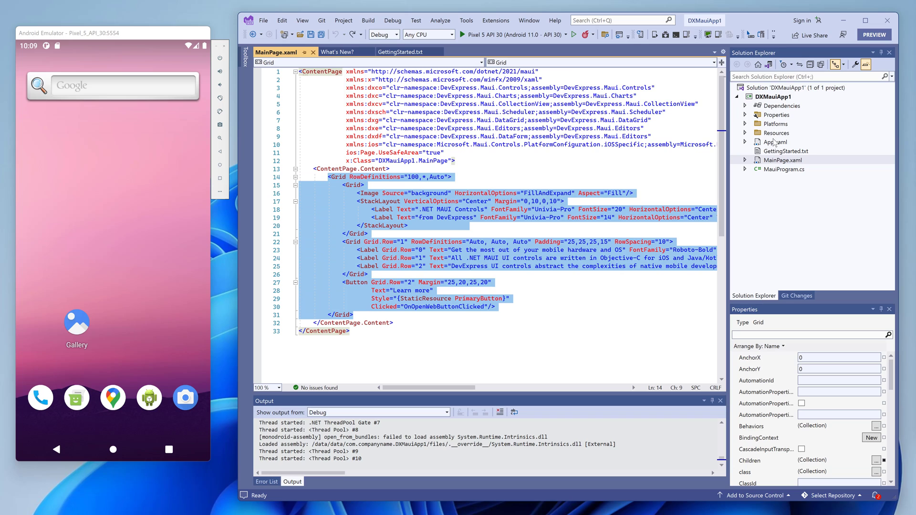
{"action": "key", "text": "Delete"}
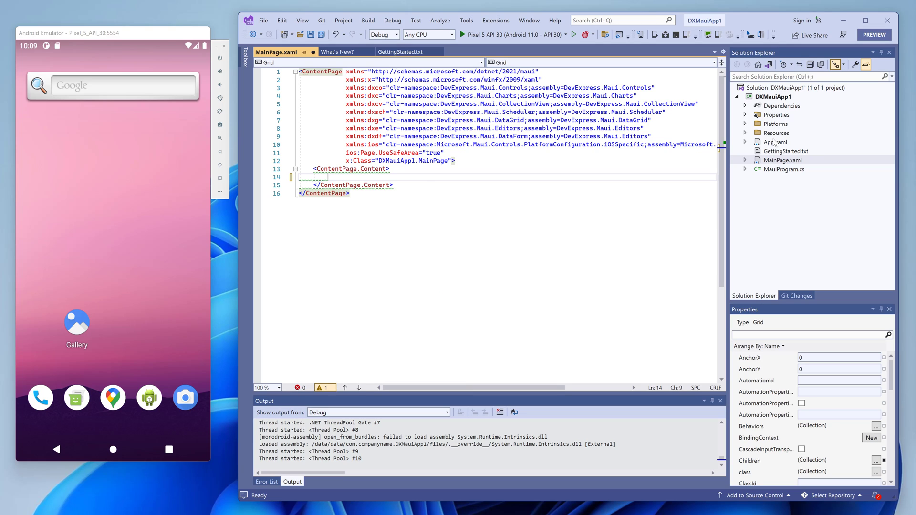
{"action": "type", "text": "<dxg:"}
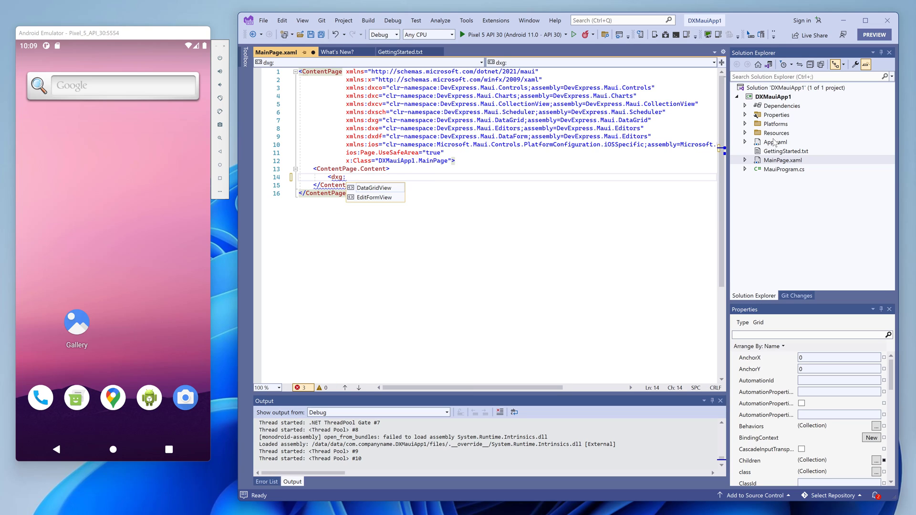
{"action": "key", "text": "Tab"}
{"action": "type", "text": ">"}
{"action": "key", "text": "Return"}
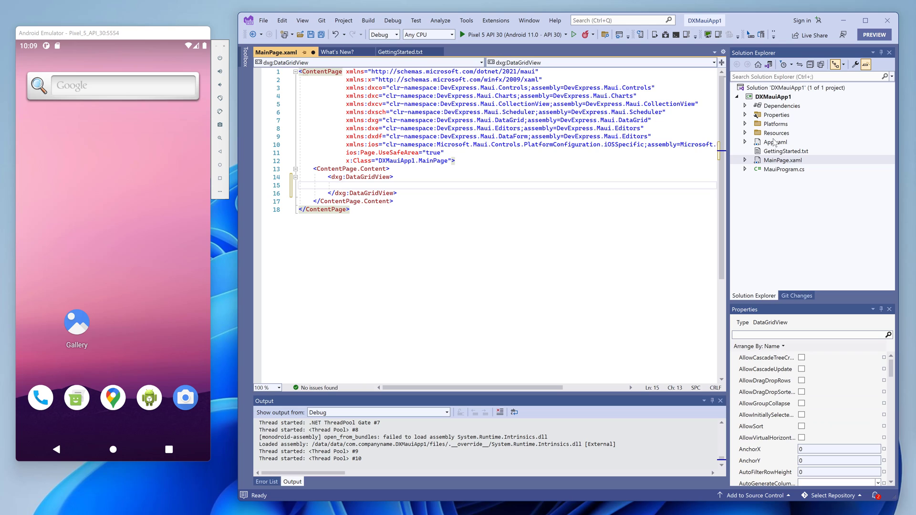
{"action": "left_click", "coordinate": [744, 160]}
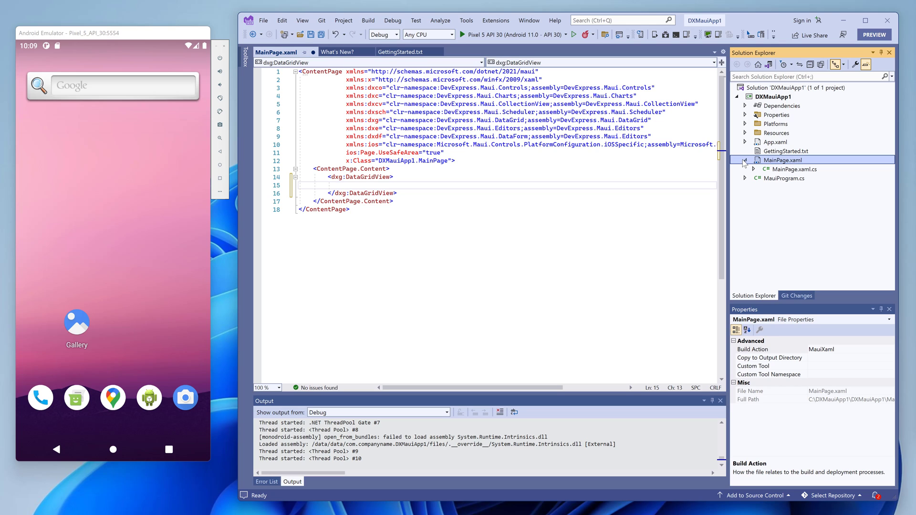
- In MainPage.xaml.cs, delete the unused OnOpenWebButtonClicked button handler
{"action": "double_click", "coordinate": [789, 169]}
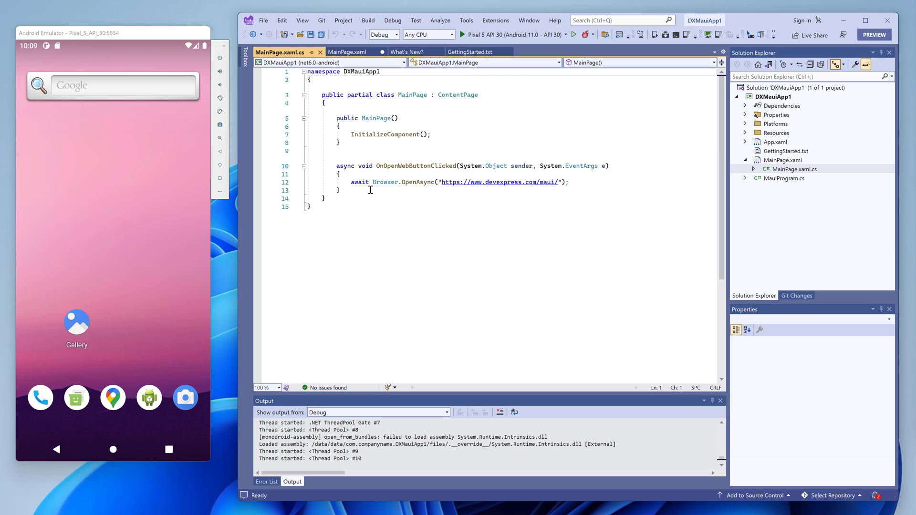
{"action": "left_click_drag", "start_coordinate": [362, 190], "coordinate": [342, 143]}
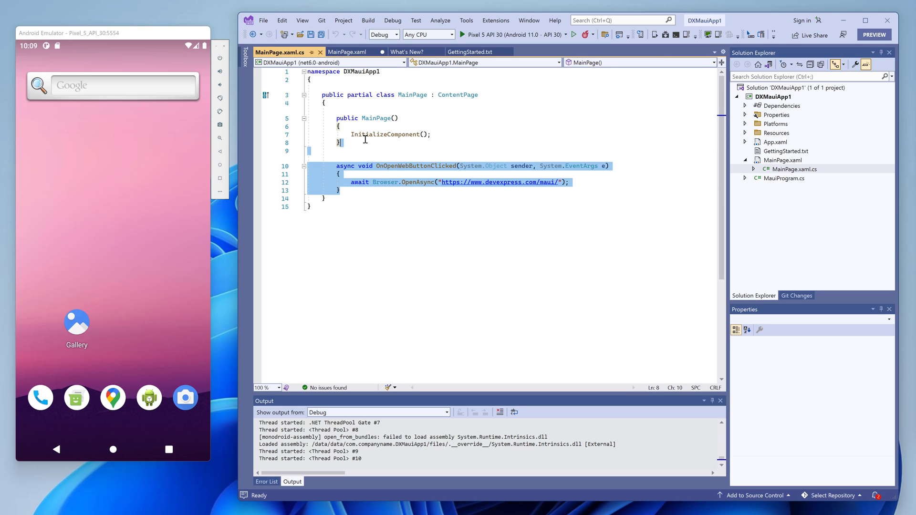
{"action": "key", "text": "Delete"}
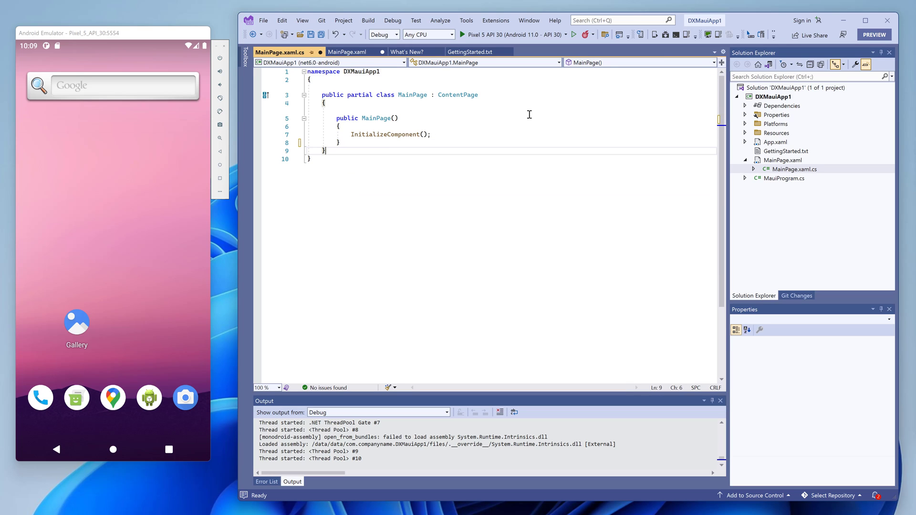
- Add an Employee class with string Name, DateTime BirthDate and bool OnLeave auto-properties
{"action": "key", "text": "Return"}
{"action": "key", "text": "Return"}
{"action": "key", "text": "Return"}
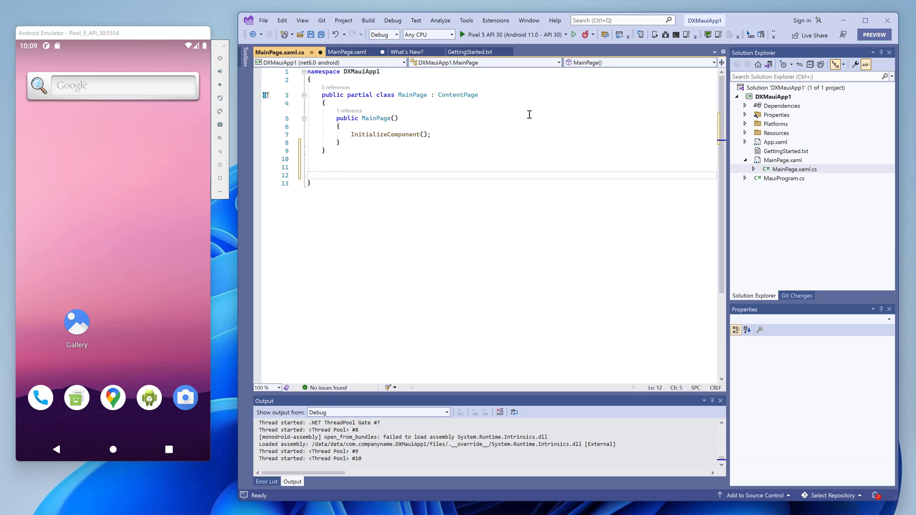
{"action": "type", "text": "public class Emp"}
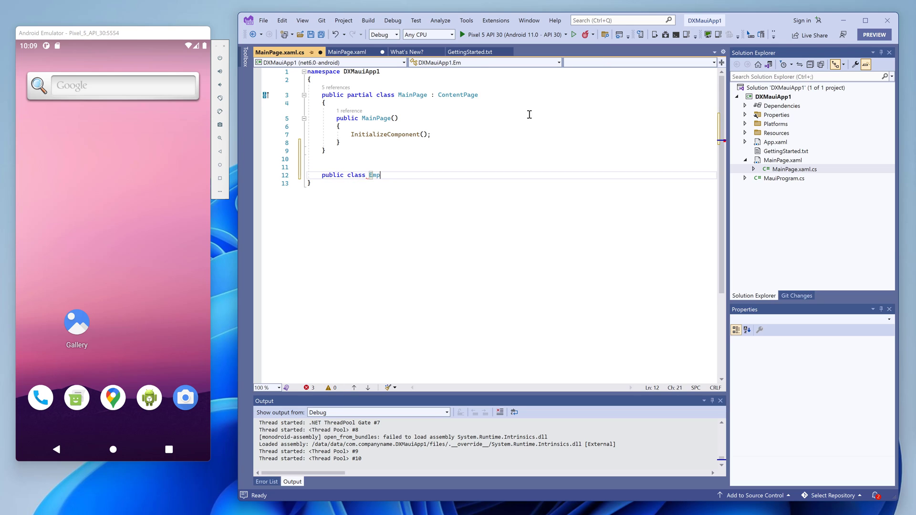
{"action": "type", "text": "loyee {"}
{"action": "key", "text": "Return"}
{"action": "type", "text": "p"}
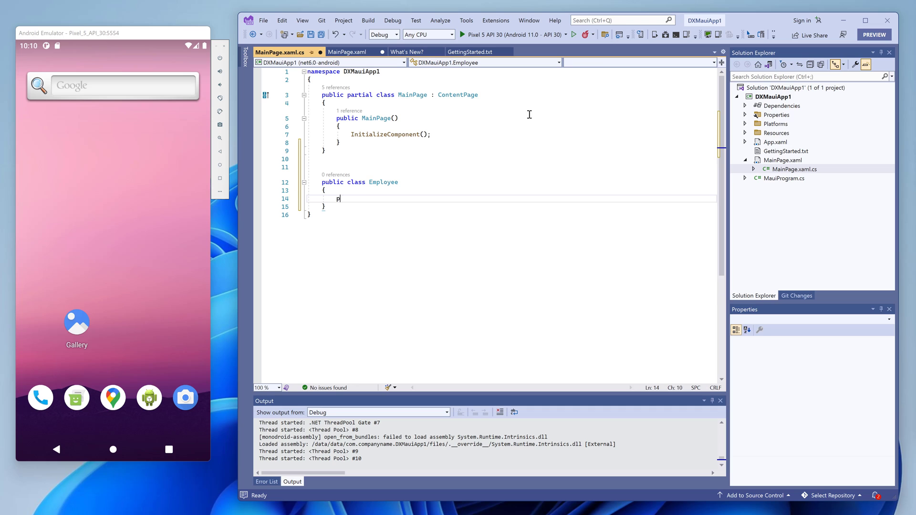
{"action": "type", "text": "ublic string"}
{"action": "key", "text": "Tab"}
{"action": "key", "text": "Return"}
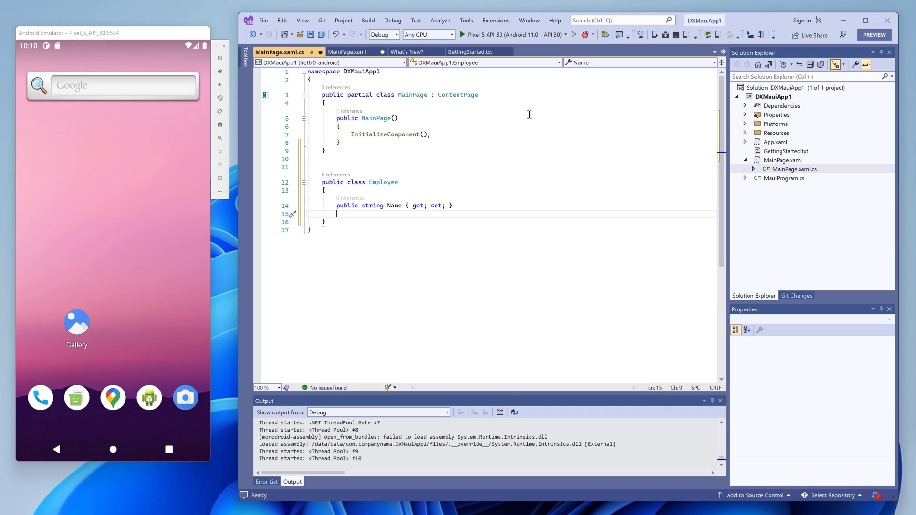
{"action": "type", "text": "public DateTime BirthDate"}
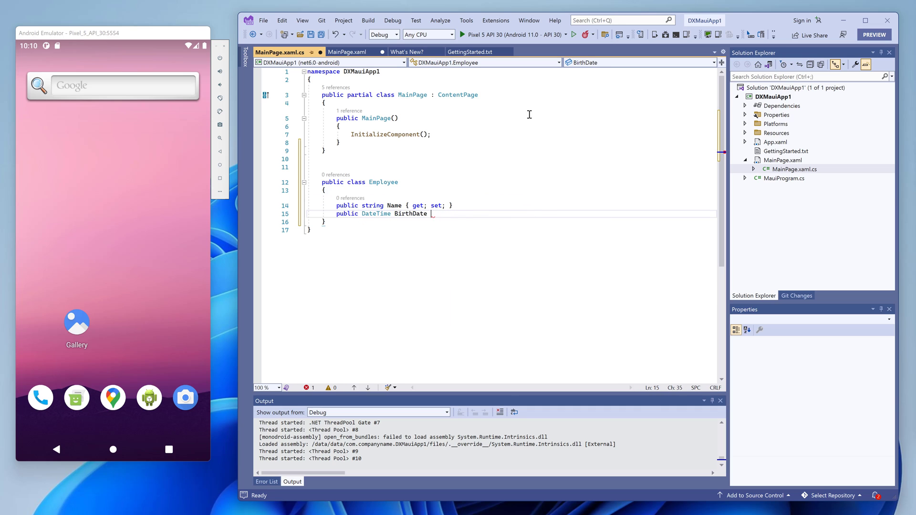
{"action": "key", "text": "Tab"}
{"action": "key", "text": "Return"}
{"action": "type", "text": "public bool"}
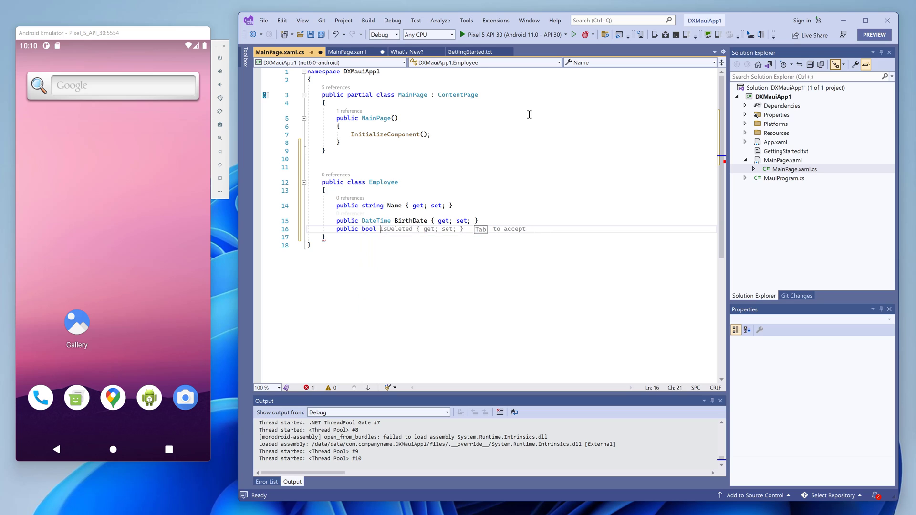
{"action": "type", "text": " OnLeave { get; set;"}
{"action": "key", "text": "Tab"}
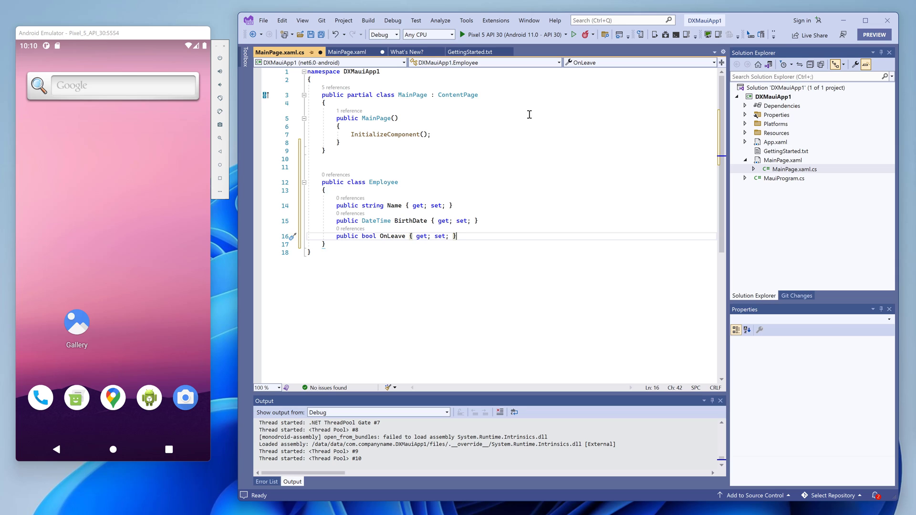
- In MainPage.xaml, add xmlns:local="clr-namespace:DXMauiApp1" above the UseSafeArea attribute
{"action": "left_click", "coordinate": [348, 53]}
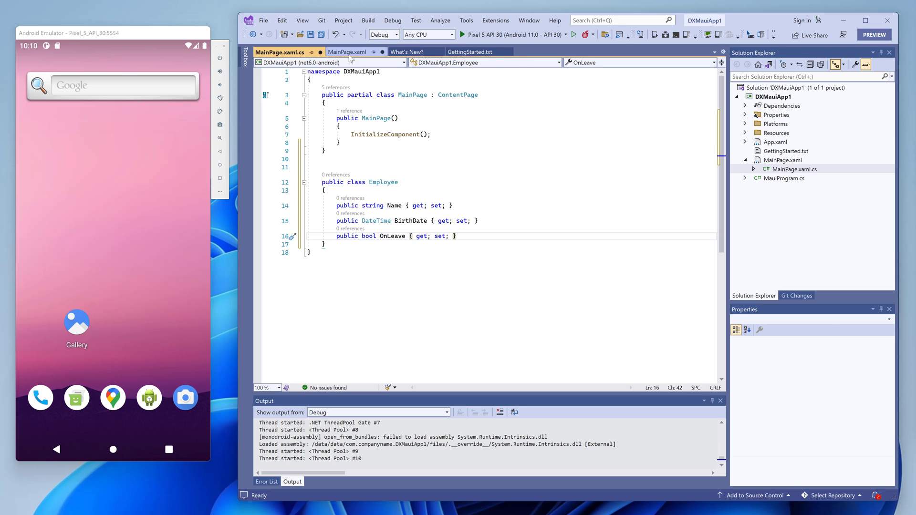
{"action": "left_click", "coordinate": [347, 154]}
{"action": "key", "text": "Return"}
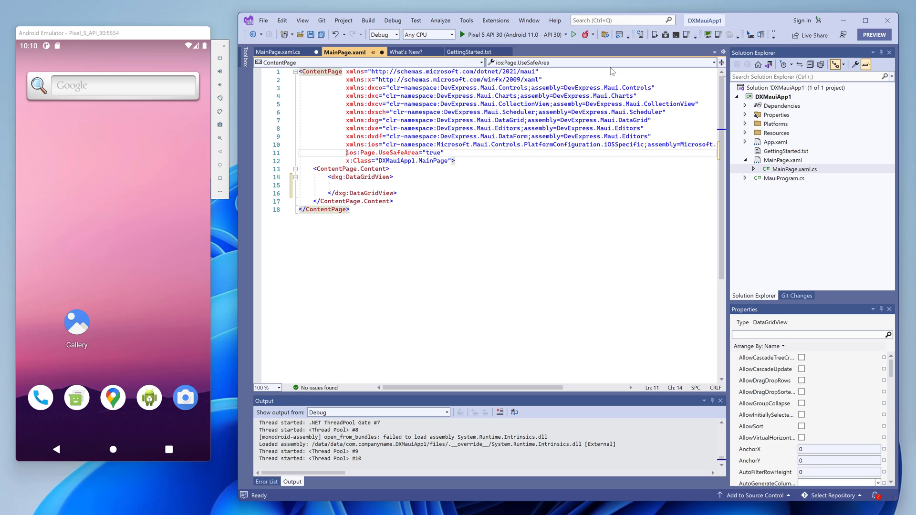
{"action": "key", "text": "Up"}
{"action": "type", "text": "xml"}
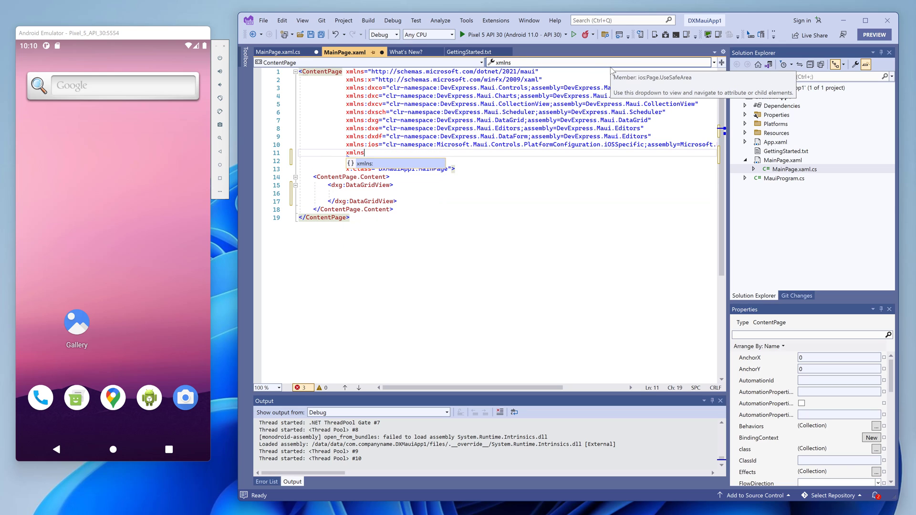
{"action": "type", "text": "ns:local=\"d"}
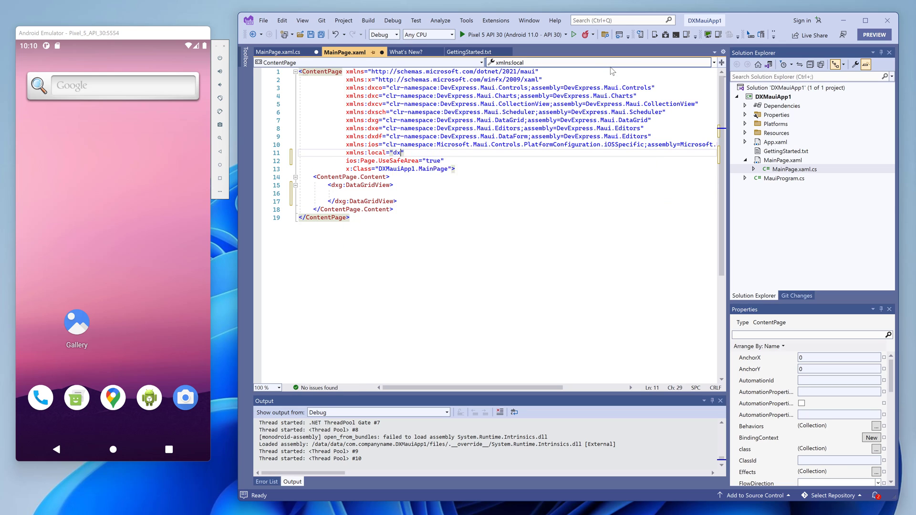
{"action": "type", "text": "x"}
{"action": "key", "text": "Return"}
{"action": "key", "text": "Down"}
{"action": "key", "text": "Down"}
{"action": "key", "text": "Down"}
{"action": "key", "text": "Down"}
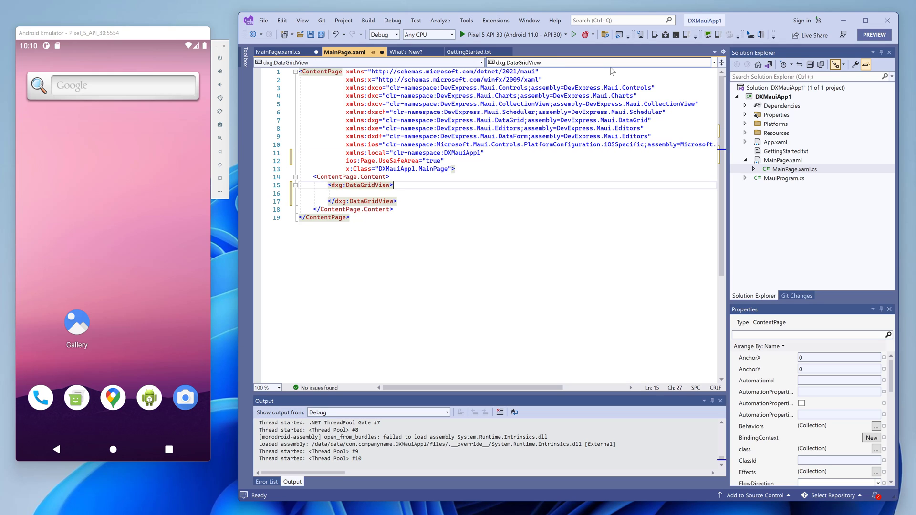
{"action": "key", "text": "Down"}
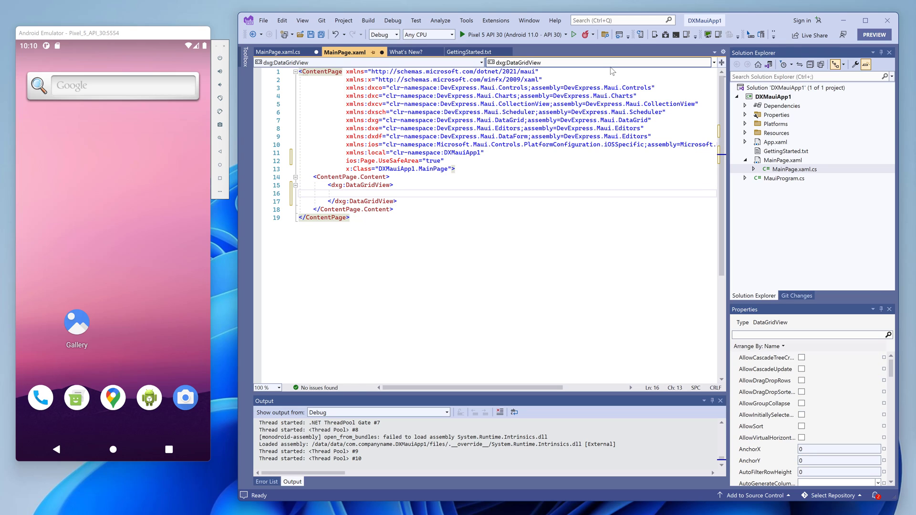
{"action": "type", "text": "<dxg:DataGridView"}
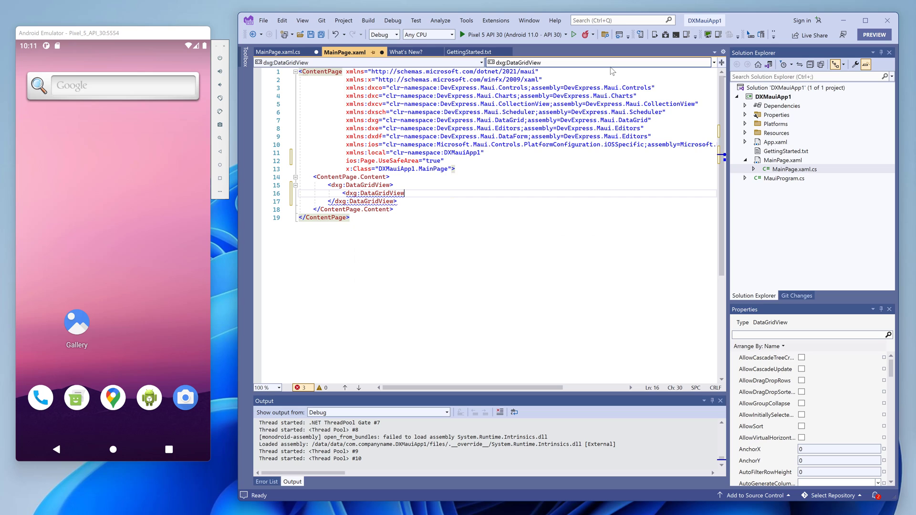
{"action": "type", "text": ".ite"}
- Give DataGridView an ItemsSource x:Array of local:Employee containing a John entry
{"action": "key", "text": "Tab"}
{"action": "type", "text": ">"}
{"action": "key", "text": "Return"}
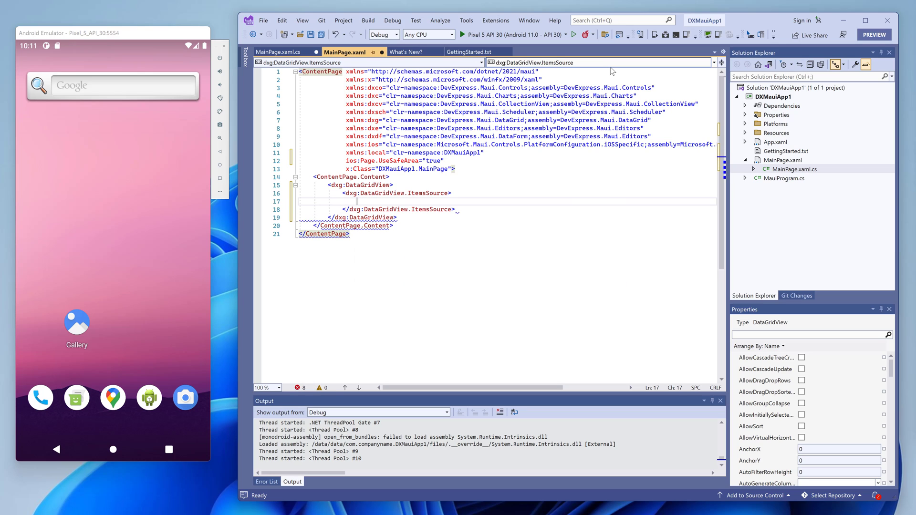
{"action": "type", "text": "<x:Array "}
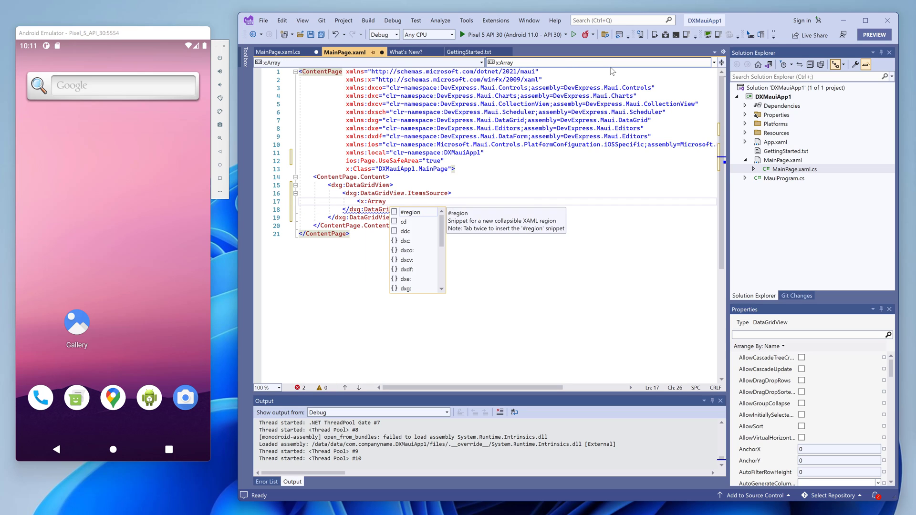
{"action": "type", "text": "Type=\"{x:Type local:"}
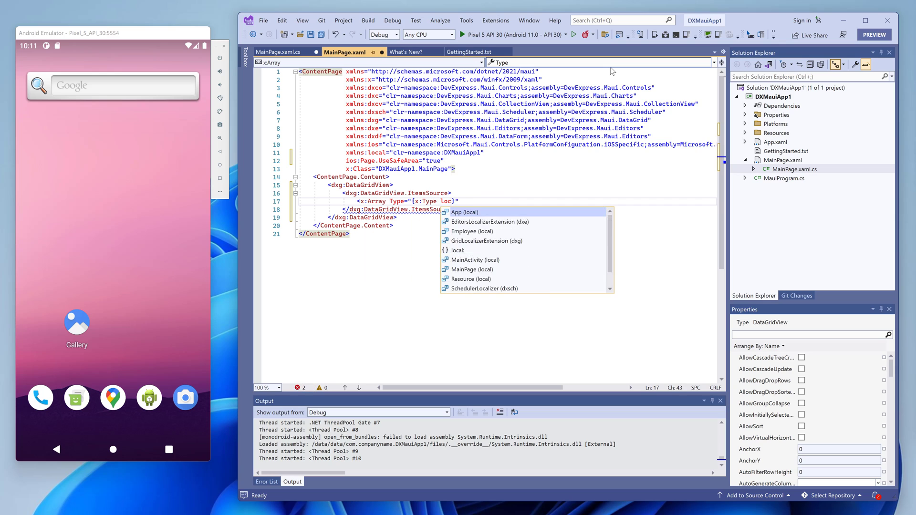
{"action": "type", "text": "E"}
{"action": "key", "text": "Tab"}
{"action": "key", "text": "End"}
{"action": "type", "text": ">"}
{"action": "key", "text": "Return"}
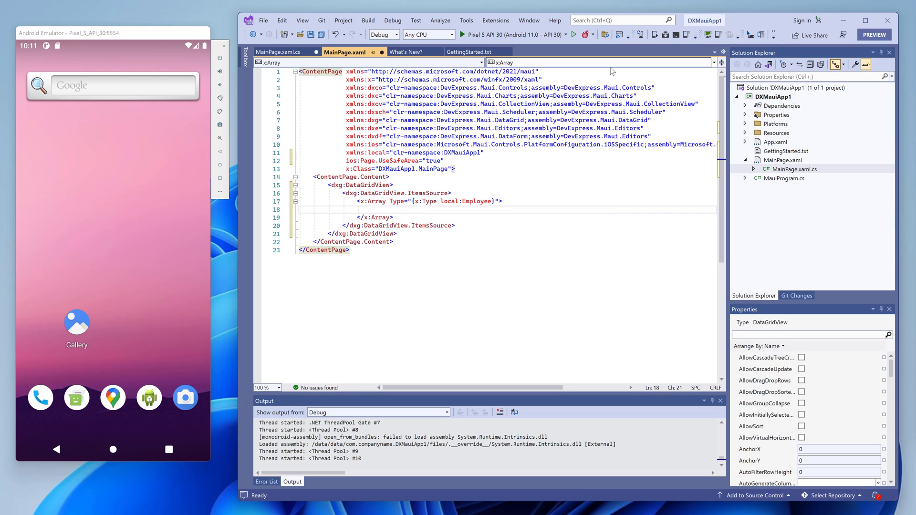
{"action": "type", "text": "<local:Employee Name=\"John\" BirthDate=\"12/12/1999\" OnLeave=\""}
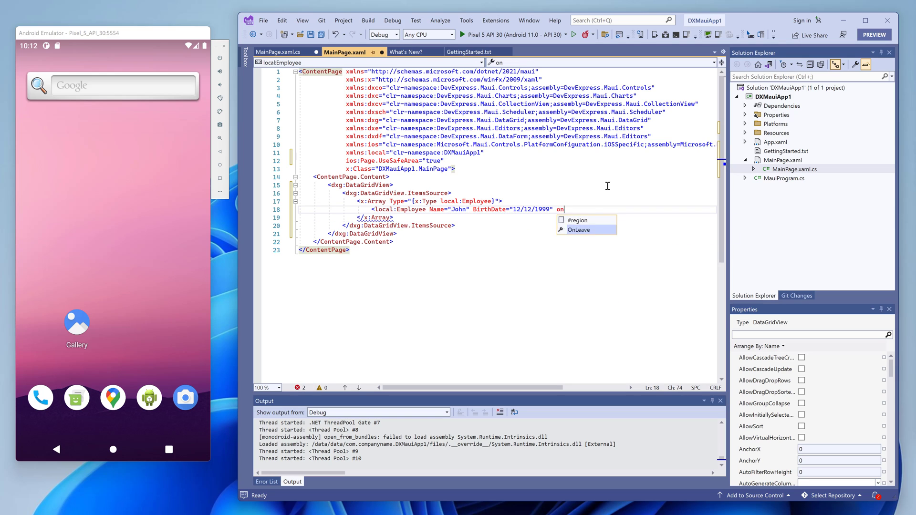
{"action": "type", "text": "False\"/>"}
- Duplicate the John entry into Sophia, Mark and Joseph, with only Joseph on leave
{"action": "key", "text": "ctrl+d"}
{"action": "key", "text": "ctrl+d"}
{"action": "key", "text": "ctrl+d"}
{"action": "key", "text": "Up"}
{"action": "key", "text": "Up"}
{"action": "type", "text": "Sophia"}
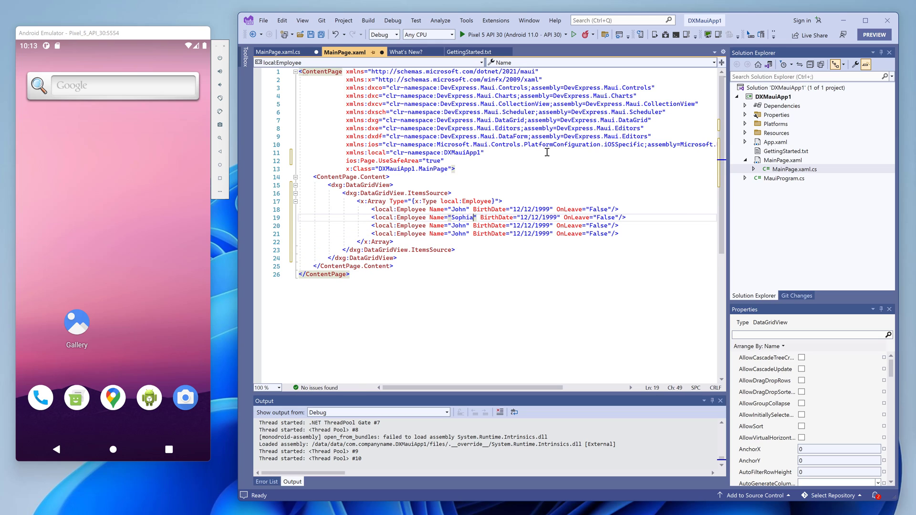
{"action": "type", "text": "MarkJoseph1/1/19992/12/1999"}
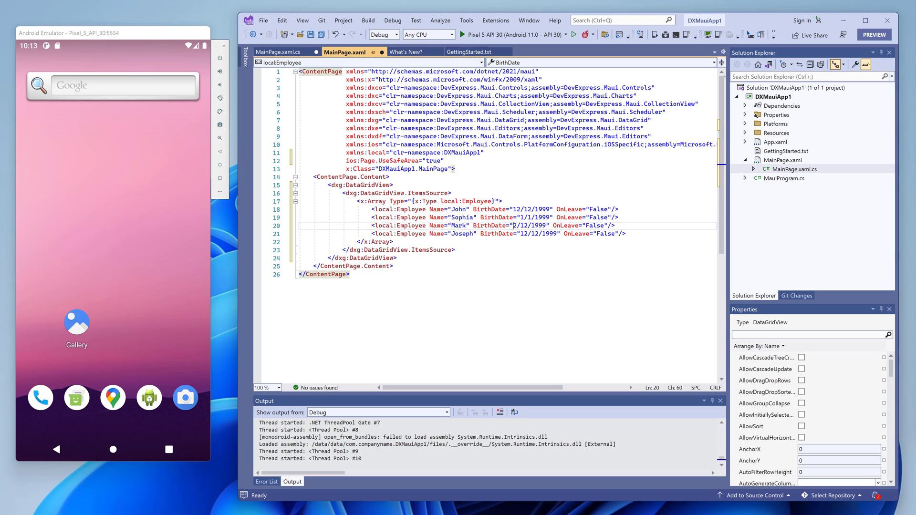
{"action": "type", "text": "1/2/1999"}
{"action": "key", "text": "ctrl+Right"}
{"action": "key", "text": "ctrl+Right"}
{"action": "key", "text": "ctrl+Right"}
{"action": "key", "text": "ctrl+shift+Right"}
{"action": "type", "text": "True"}
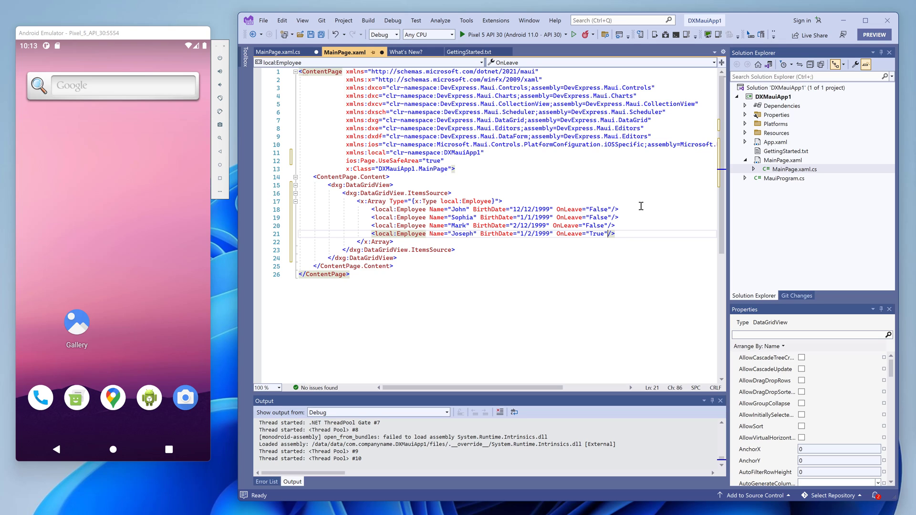
- Run the app on the Pixel 5 emulator and sort by Name ascending, descending, then unsorted
{"action": "left_click", "coordinate": [495, 34]}
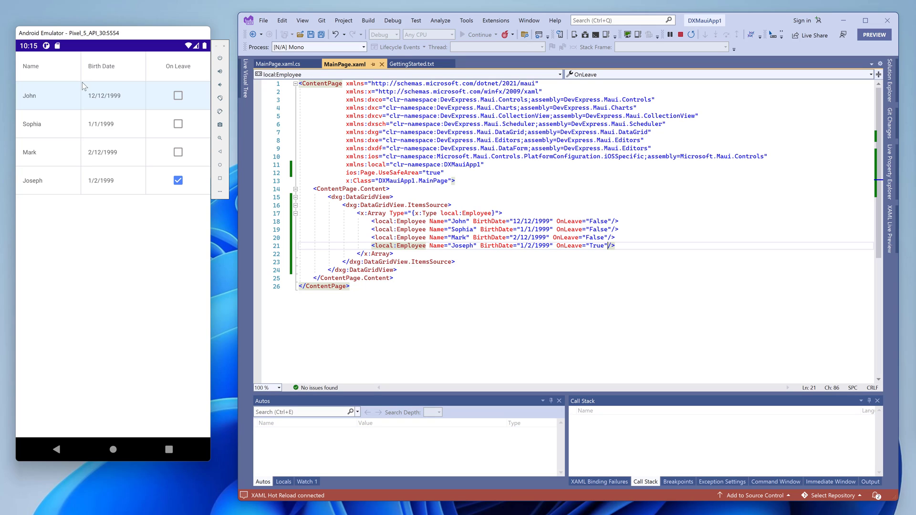
{"action": "left_click", "coordinate": [63, 68]}
{"action": "left_click", "coordinate": [62, 68]}
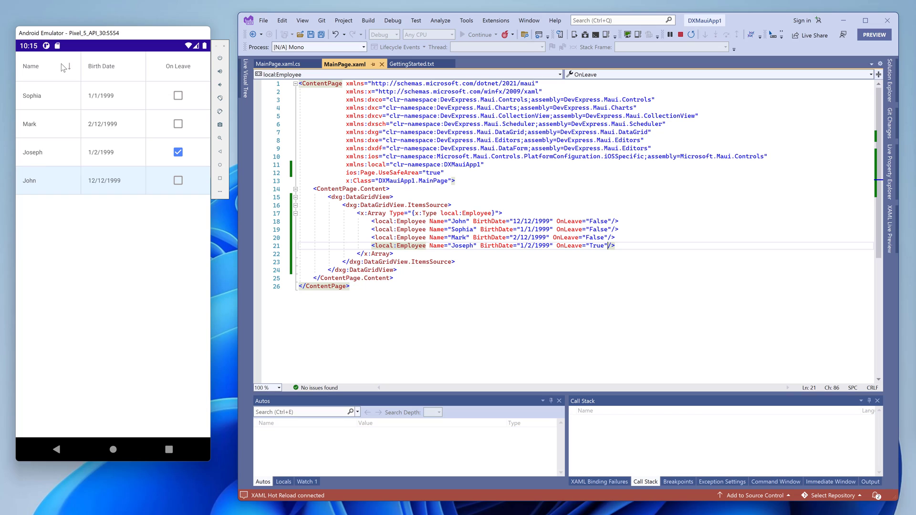
{"action": "left_click", "coordinate": [62, 68]}
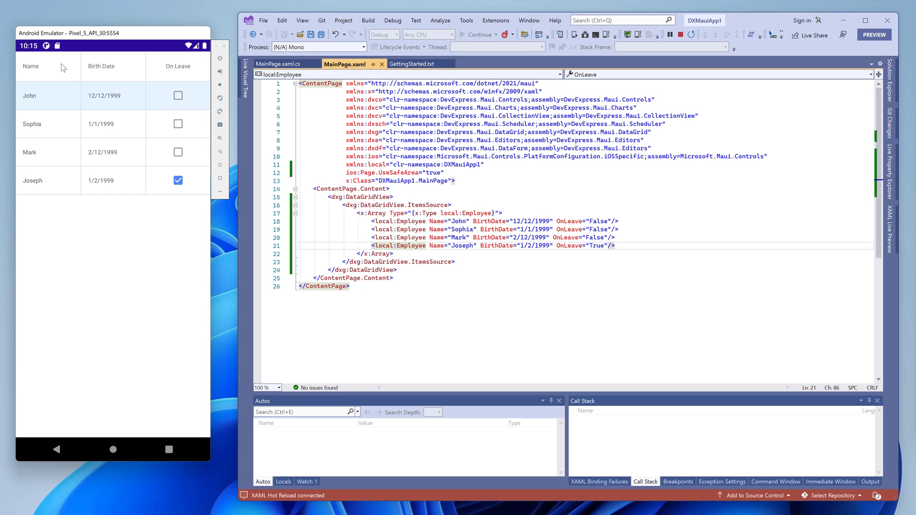
- Sort the grid by Birth Date ascending, descending, then clear the sort
{"action": "left_click", "coordinate": [130, 66]}
{"action": "left_click", "coordinate": [130, 66]}
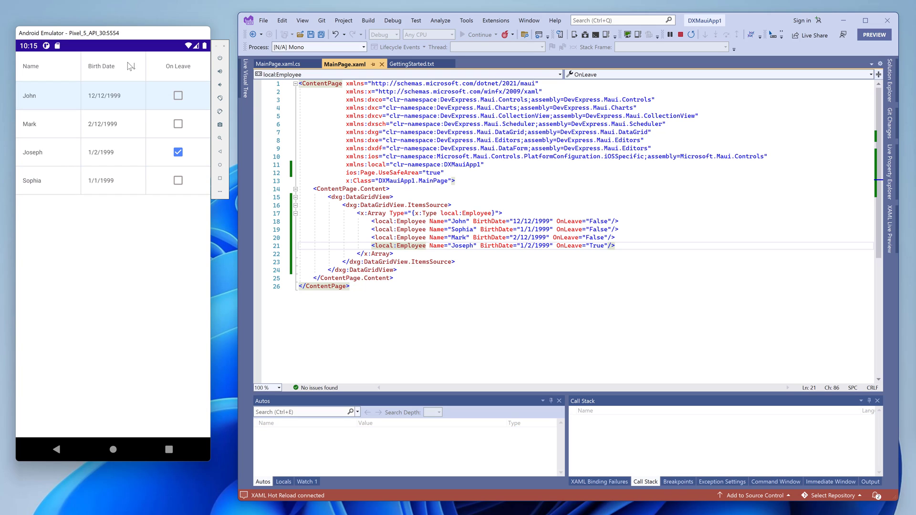
{"action": "left_click", "coordinate": [130, 66]}
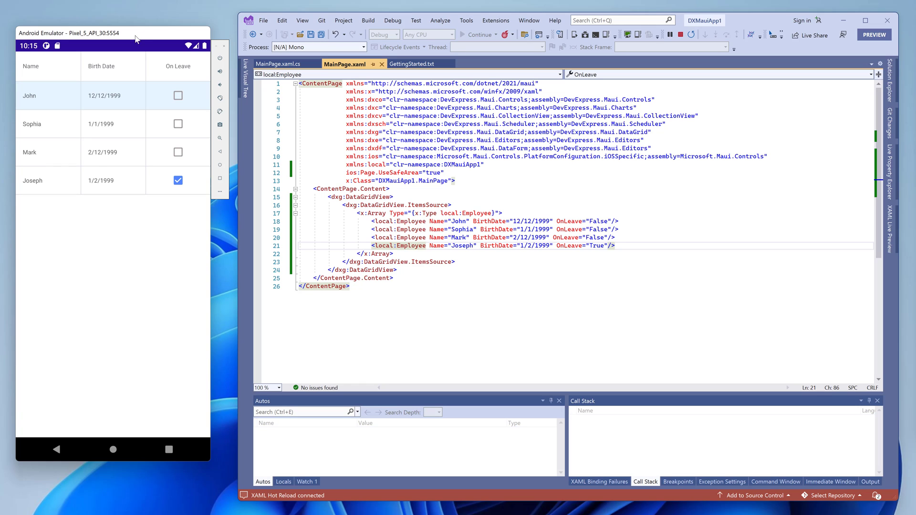